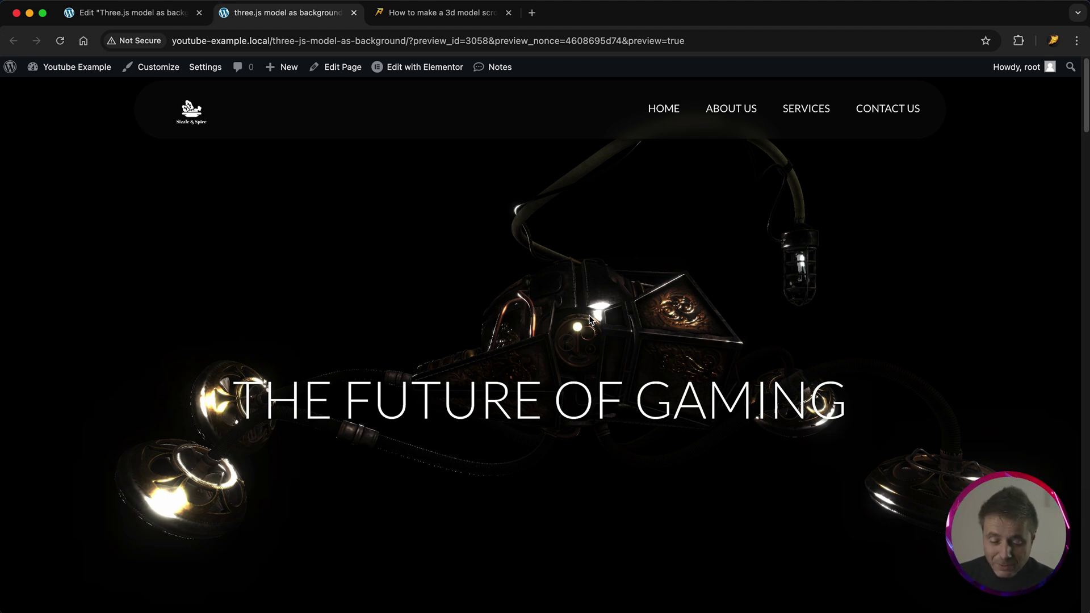
Scroll down and back up through the finished 3D-background page preview.
drag(1086, 101, 1082, 574)
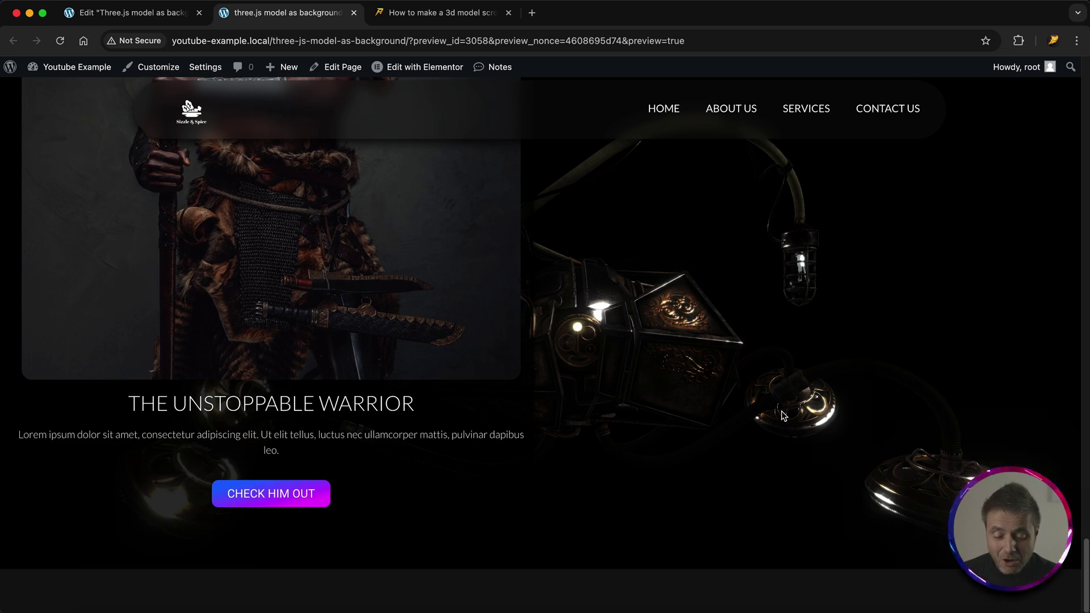
drag(1082, 558, 1081, 137)
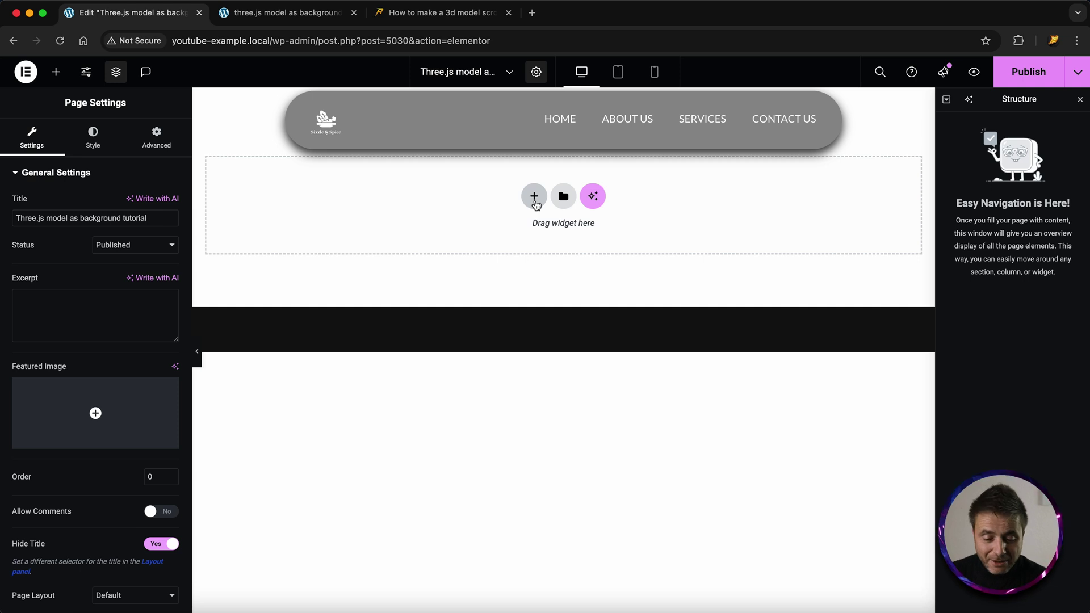
Add a one-column Flexbox container at the top and drop an empty HTML widget into it.
click(534, 199)
click(514, 233)
click(382, 227)
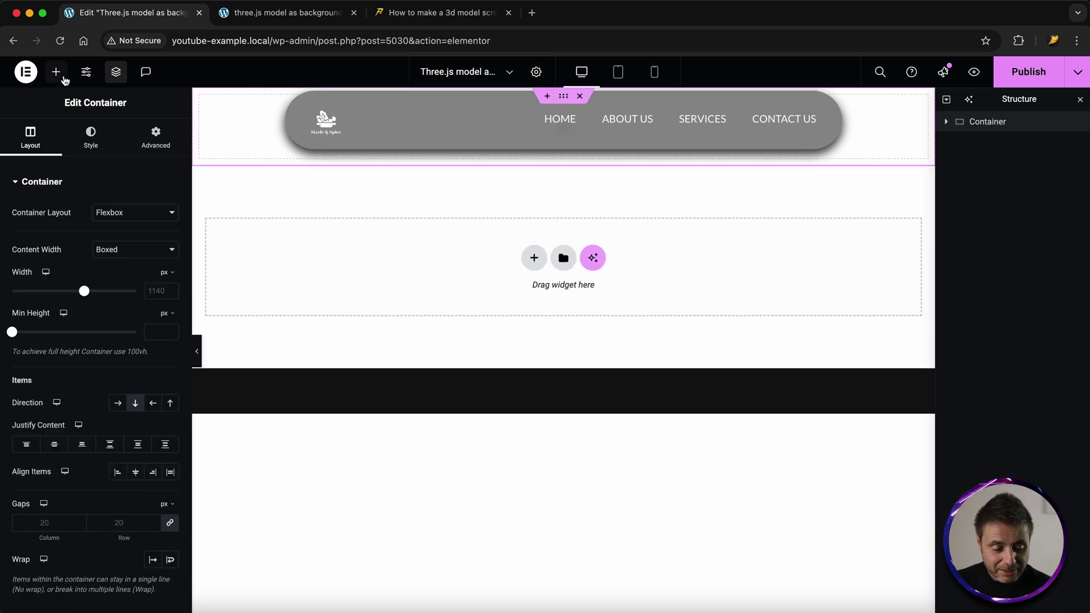
click(65, 79)
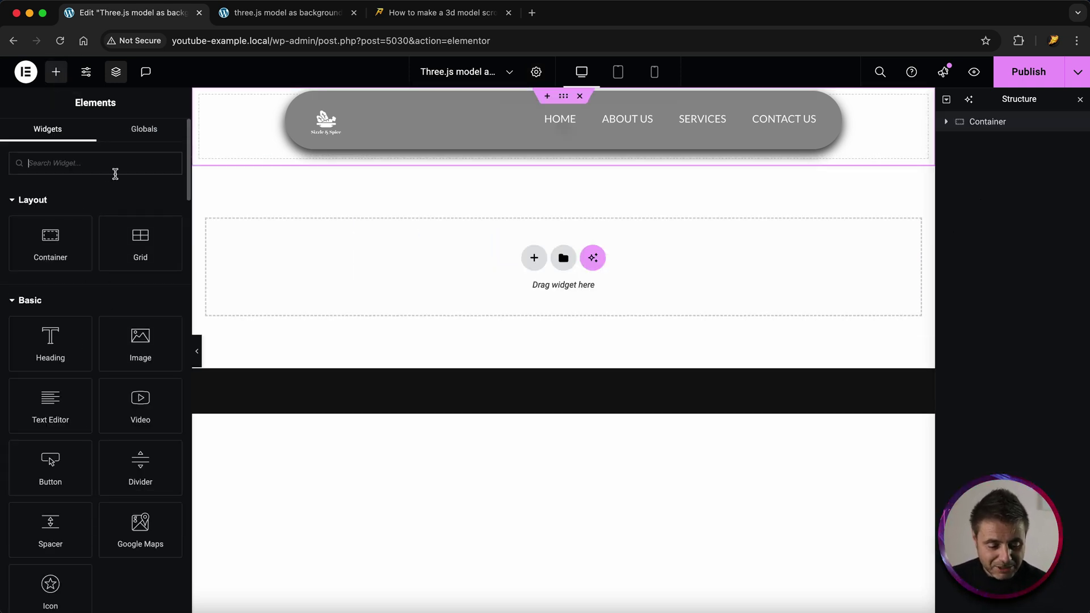
click(115, 171)
text(html)
drag(53, 212, 532, 159)
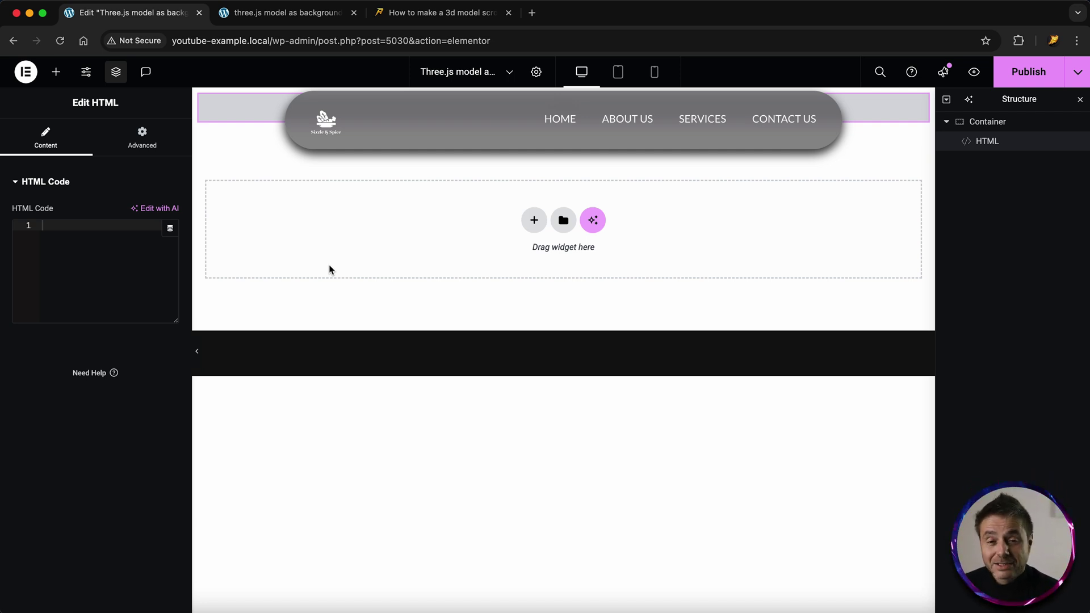
click(533, 222)
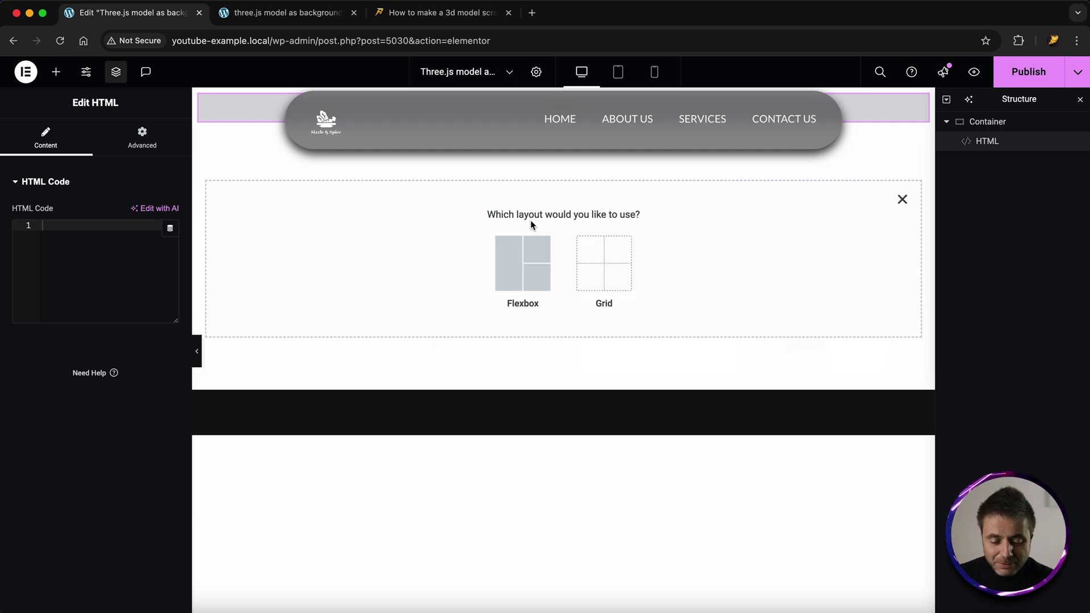
Add a one-column Flexbox container set to Full Width with row direction.
click(524, 258)
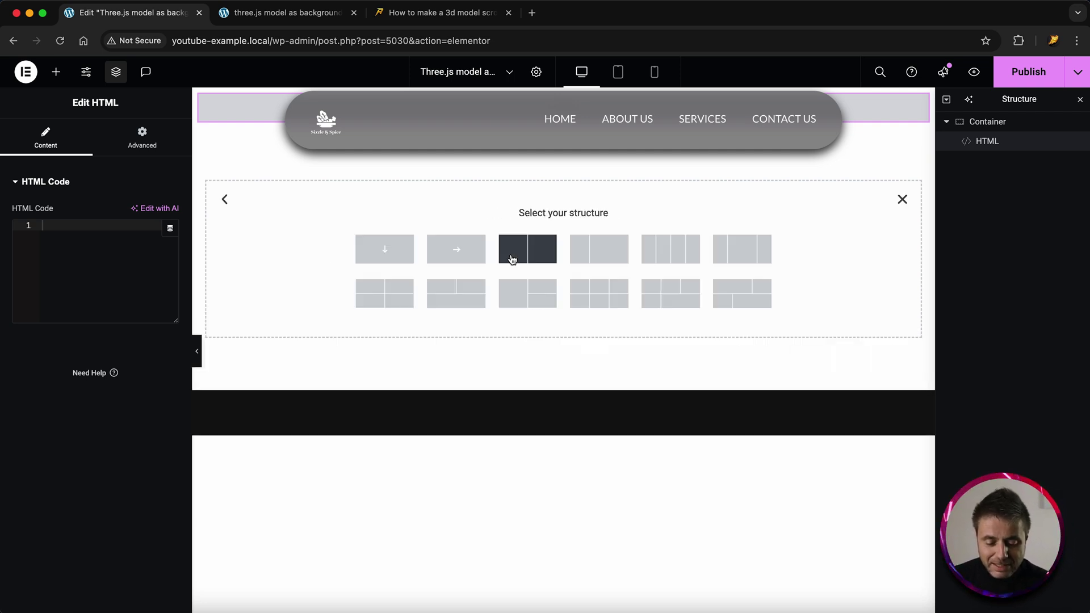
click(397, 253)
click(142, 249)
click(115, 264)
click(118, 403)
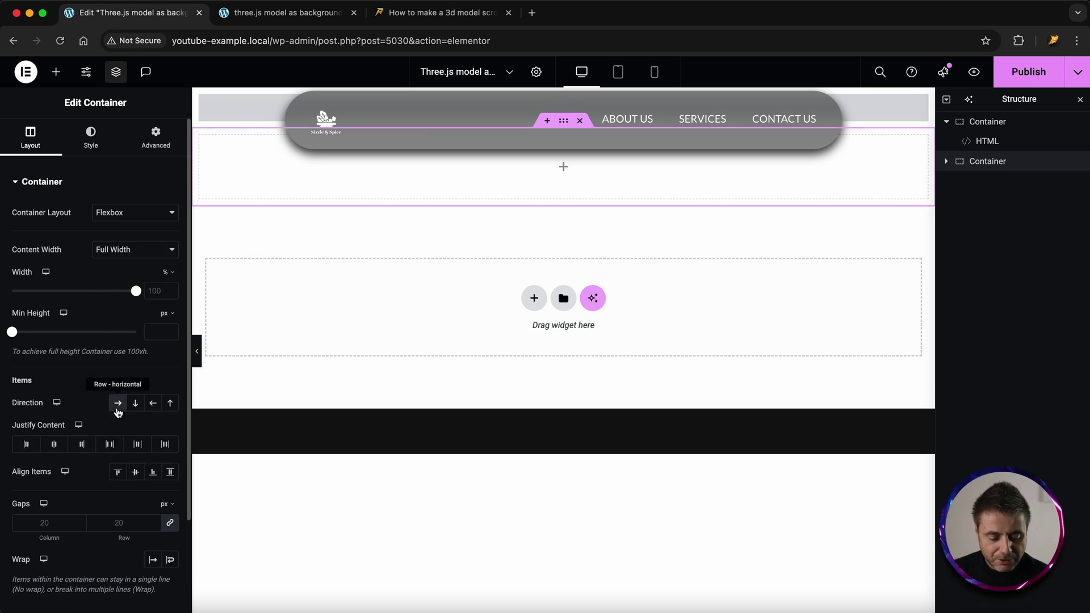
Nest a Container inside the row and duplicate it to make two columns.
click(56, 72)
drag(50, 241, 312, 185)
right_click(208, 144)
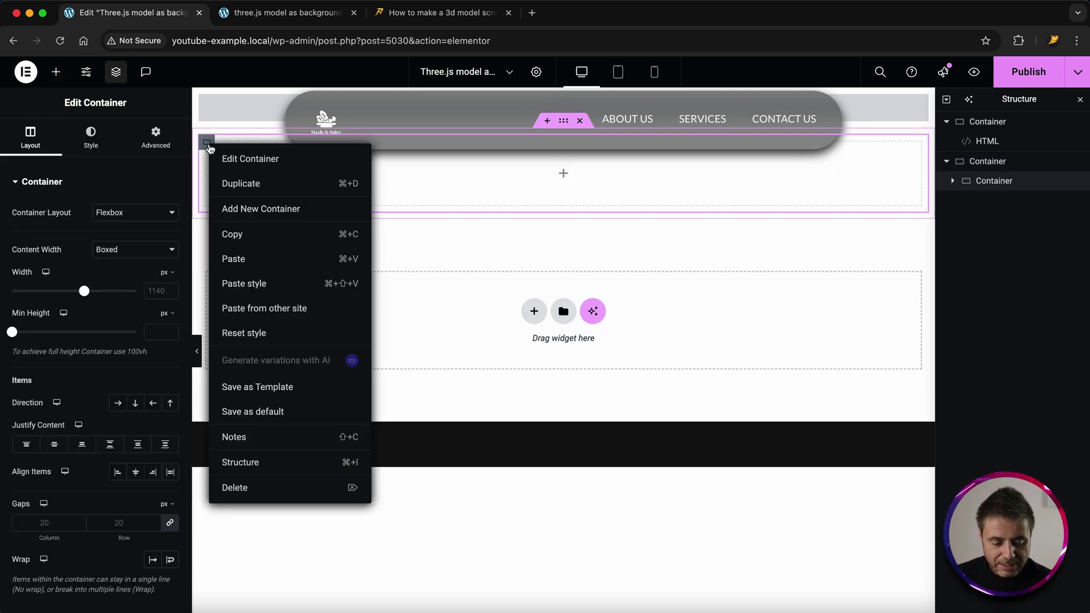
click(233, 180)
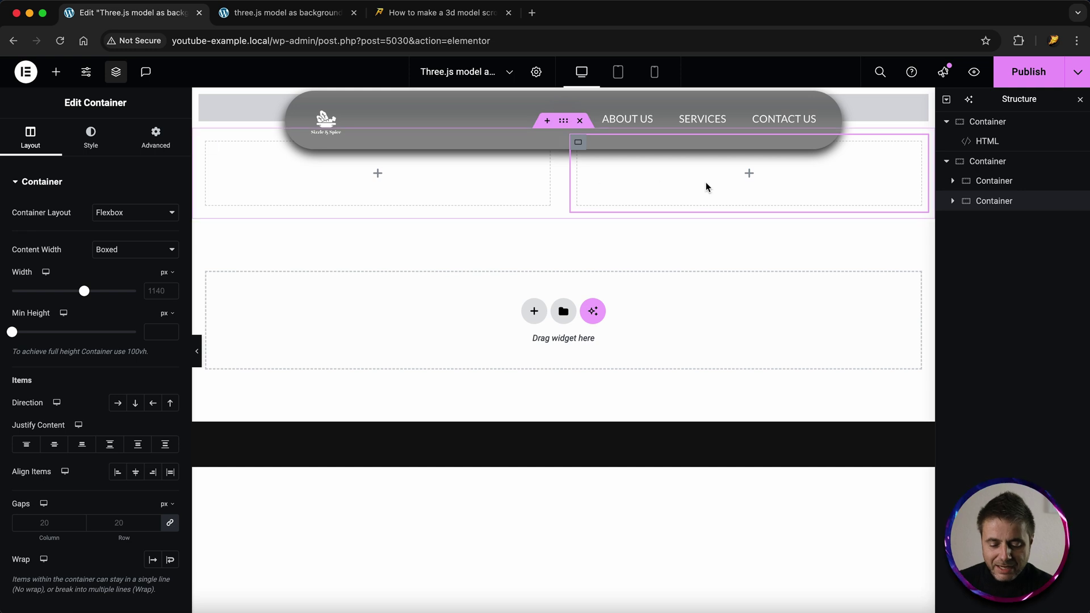
Place Image, Heading and Text Editor widgets into the right column.
click(55, 72)
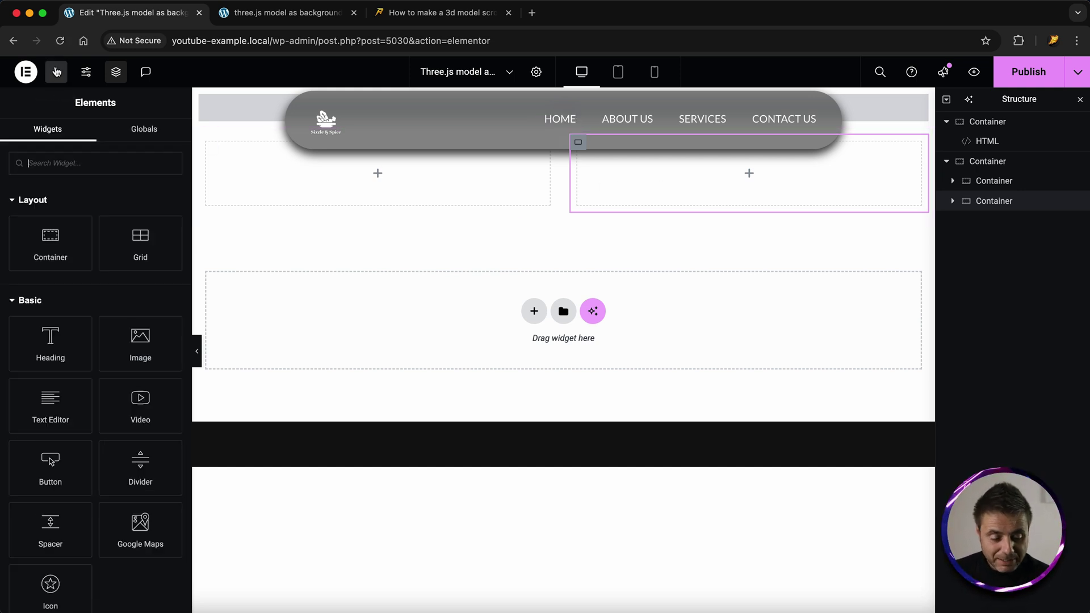
drag(141, 344, 729, 179)
drag(50, 340, 653, 341)
drag(71, 409, 776, 405)
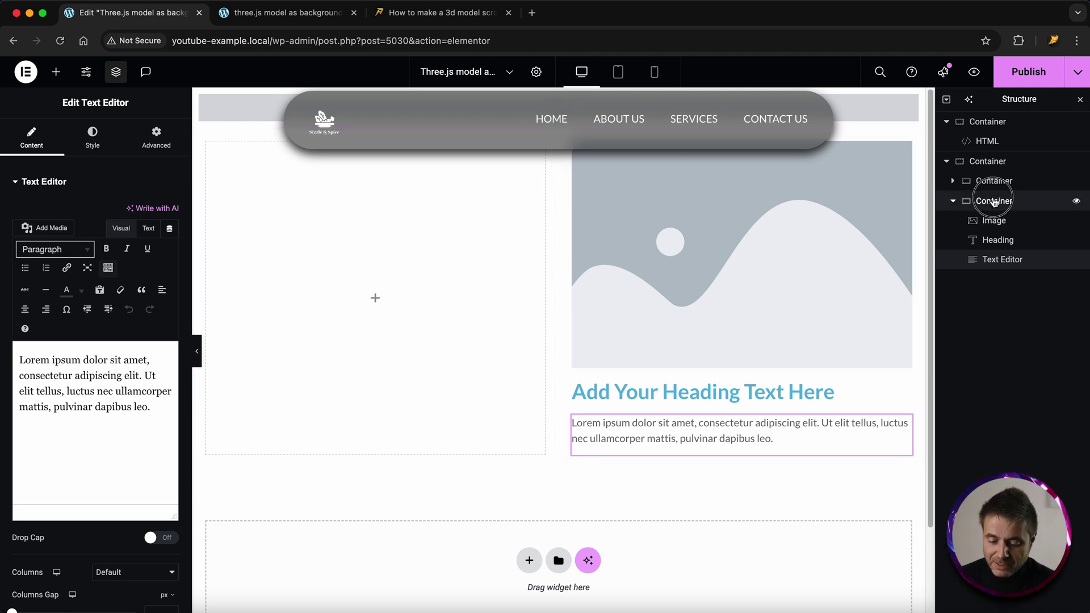
Give the outer row container 100 px top padding.
click(991, 162)
click(155, 140)
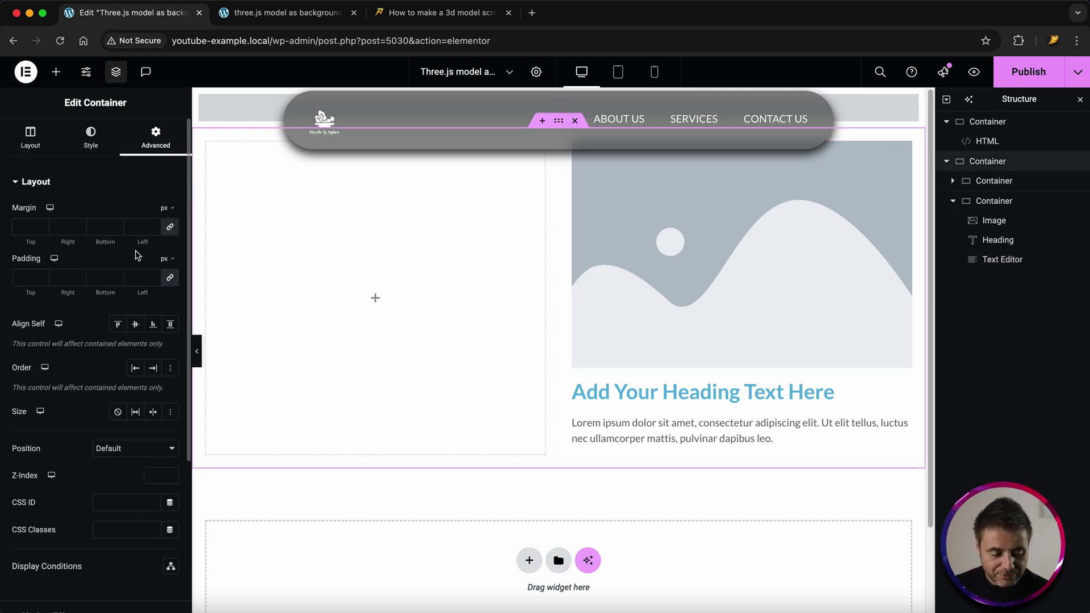
click(170, 277)
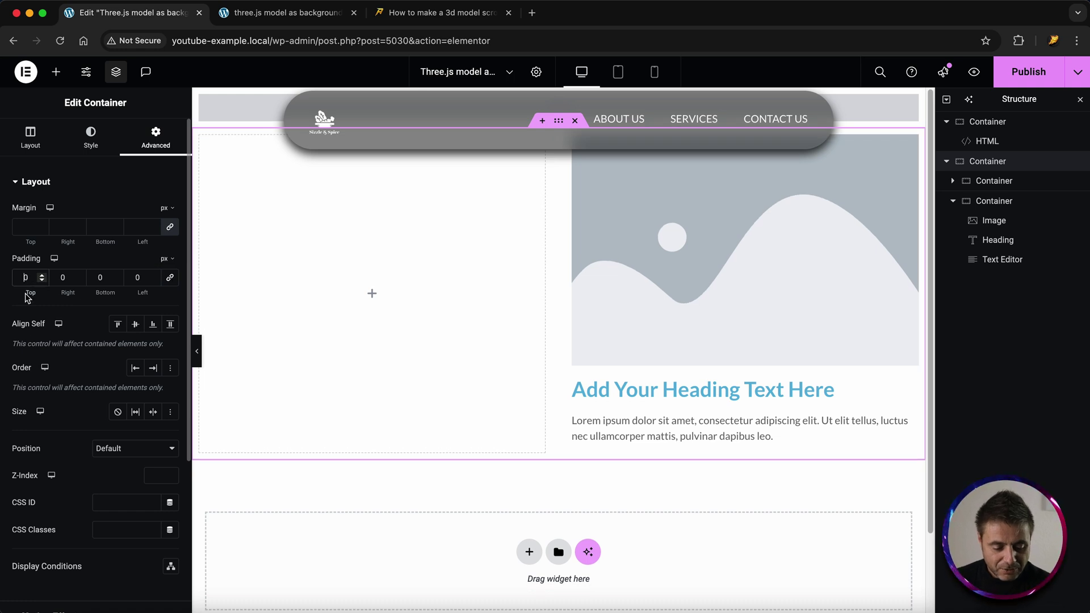
text(100)
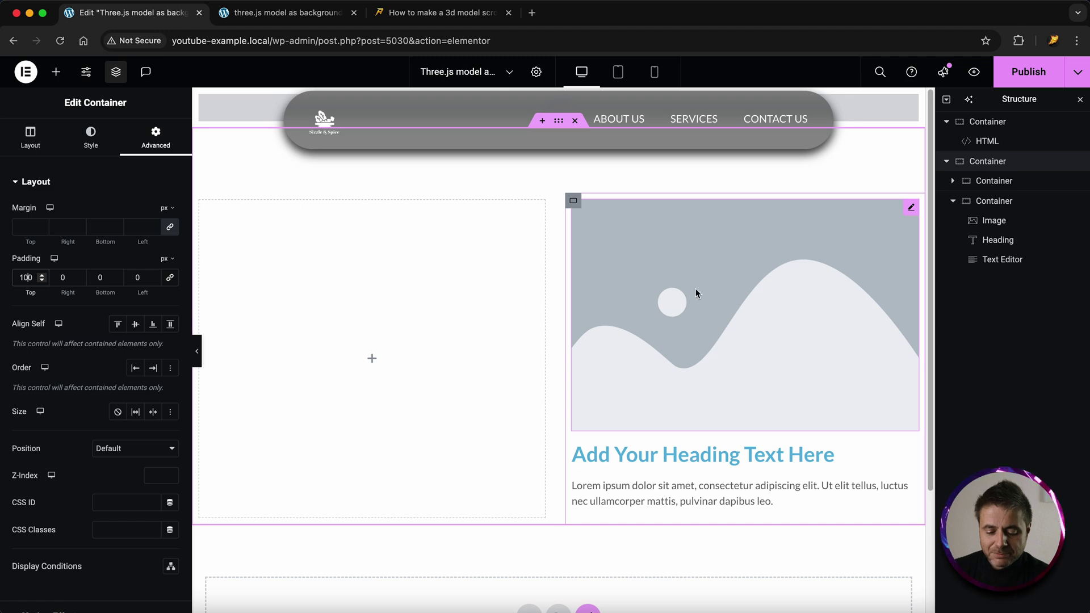
Replace the image placeholder with the warrior-with-axe photo from the Media Library.
click(681, 314)
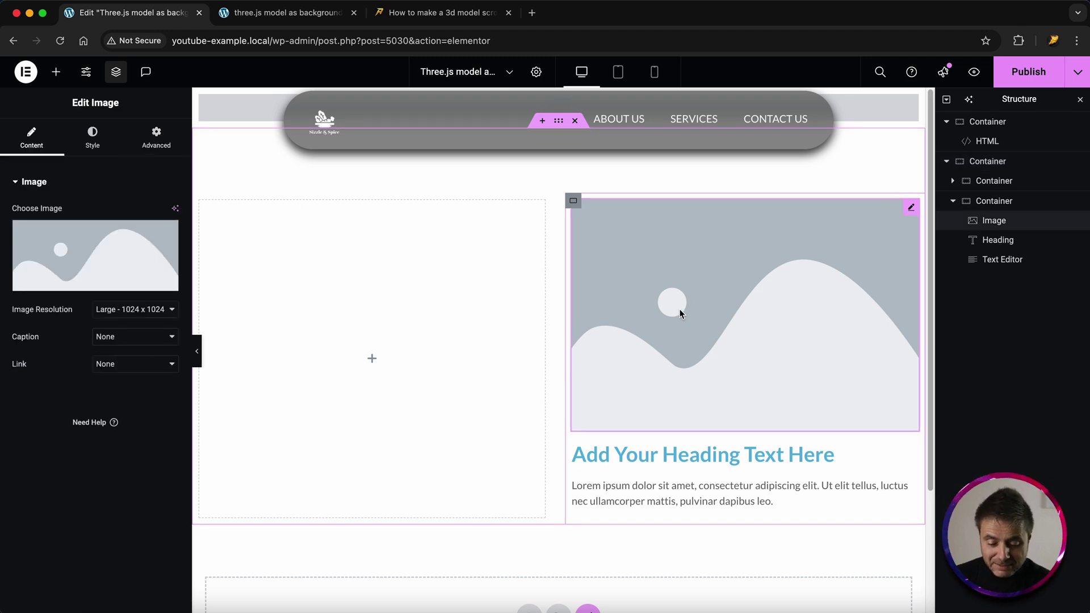
click(91, 254)
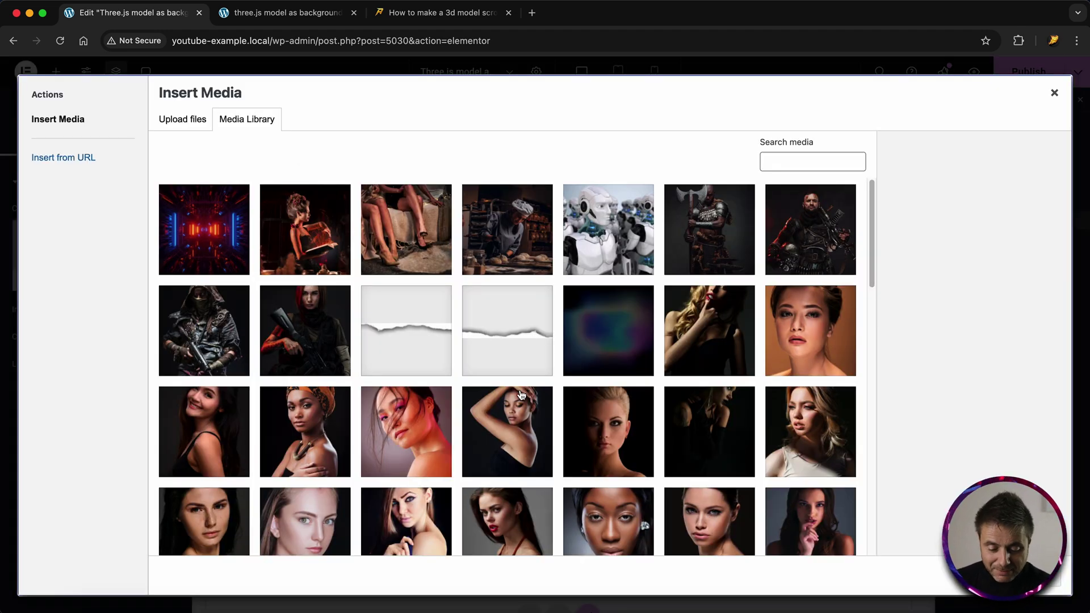
click(695, 210)
click(1027, 577)
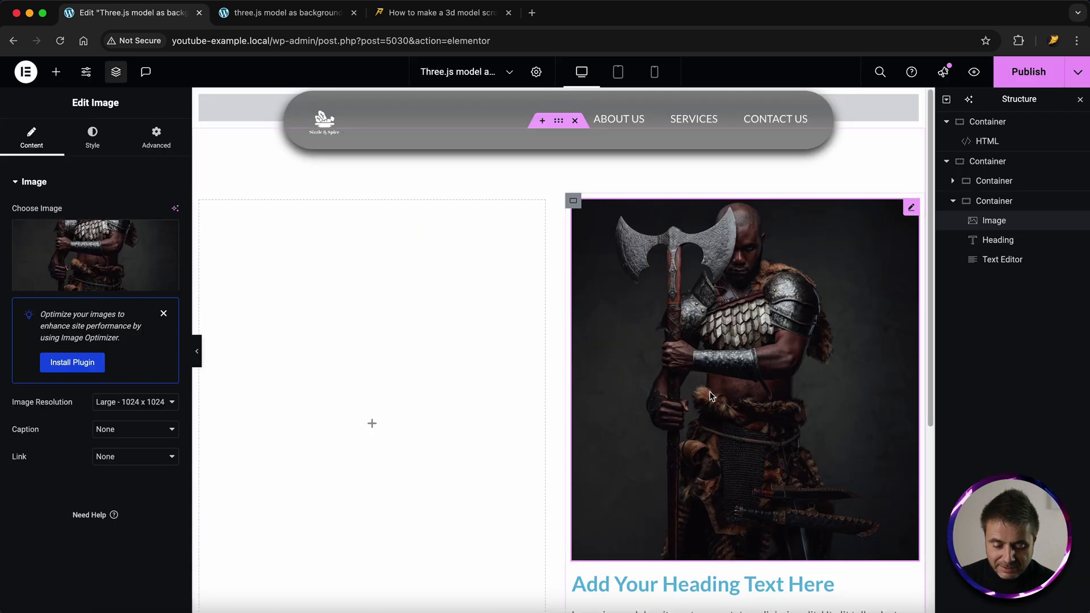
Centre-align the card heading and body text and colour both white (#FFFFFF).
click(998, 239)
click(92, 136)
click(135, 213)
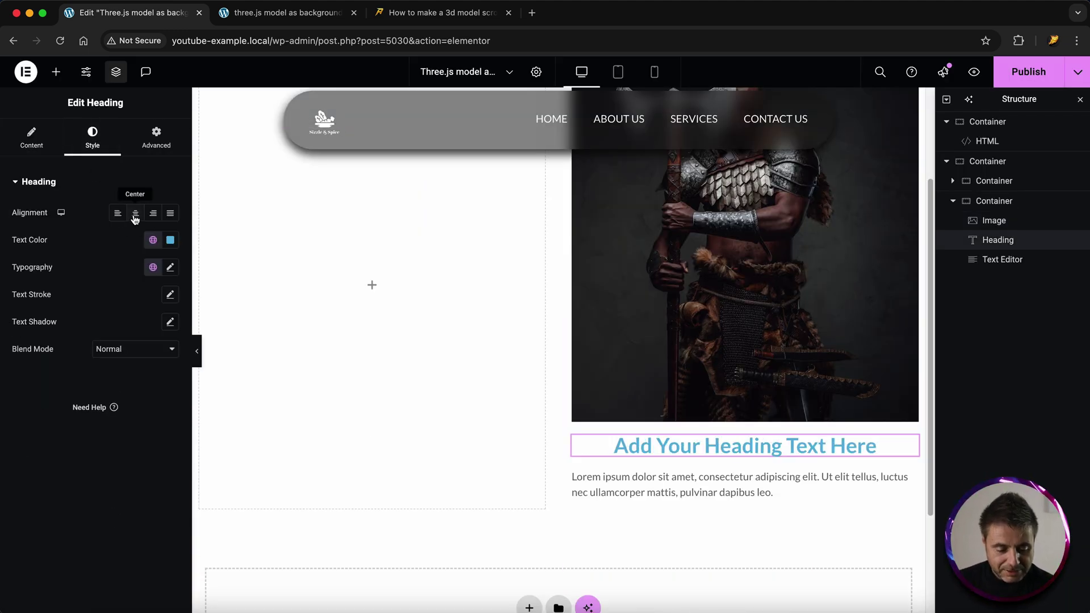
click(169, 240)
drag(127, 318, 98, 293)
click(652, 494)
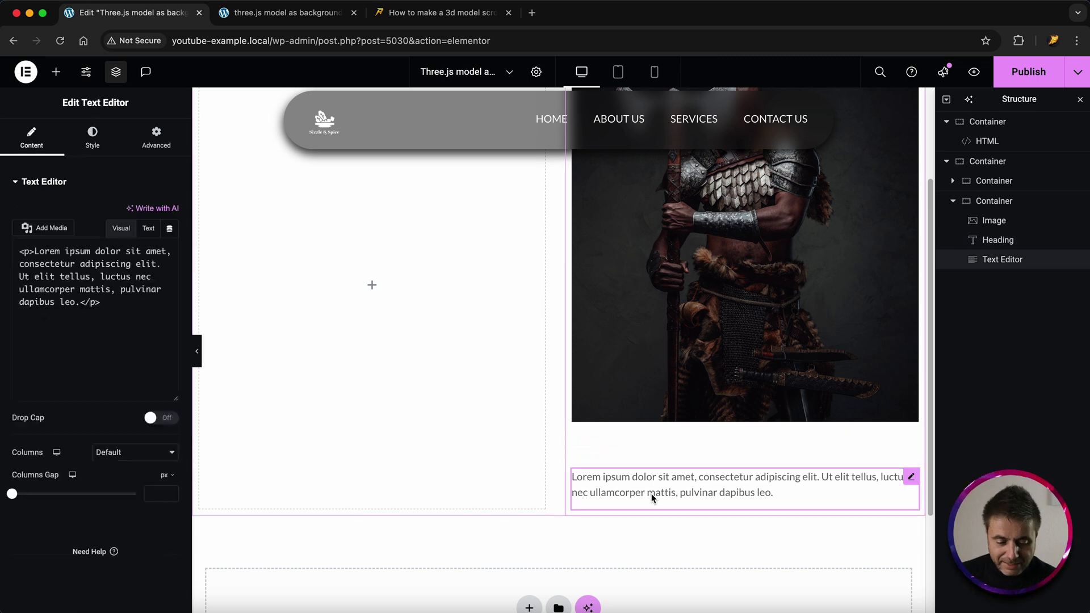
click(93, 148)
click(136, 213)
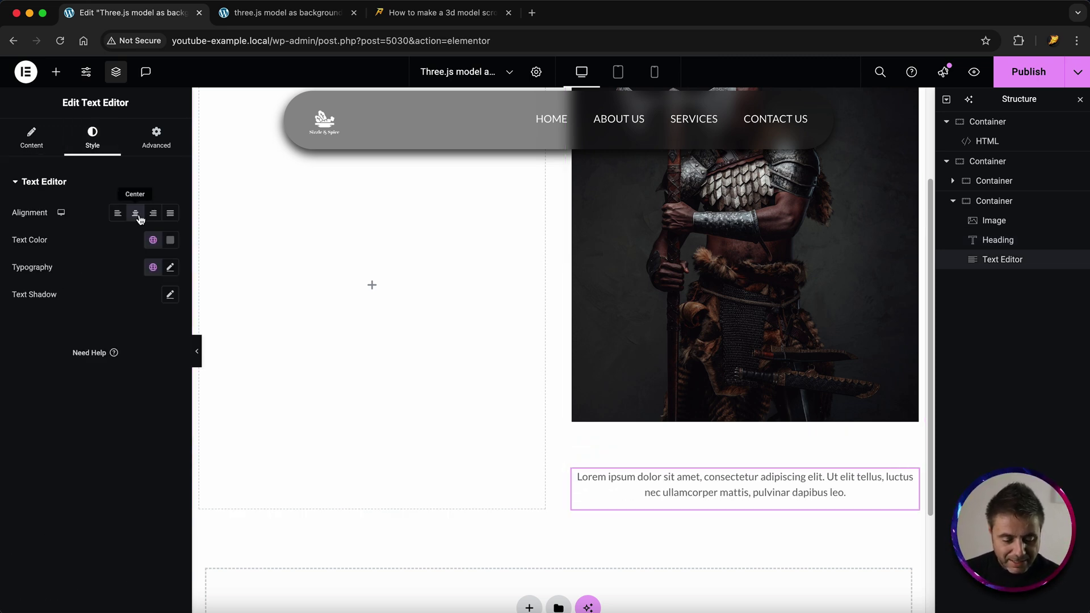
click(170, 240)
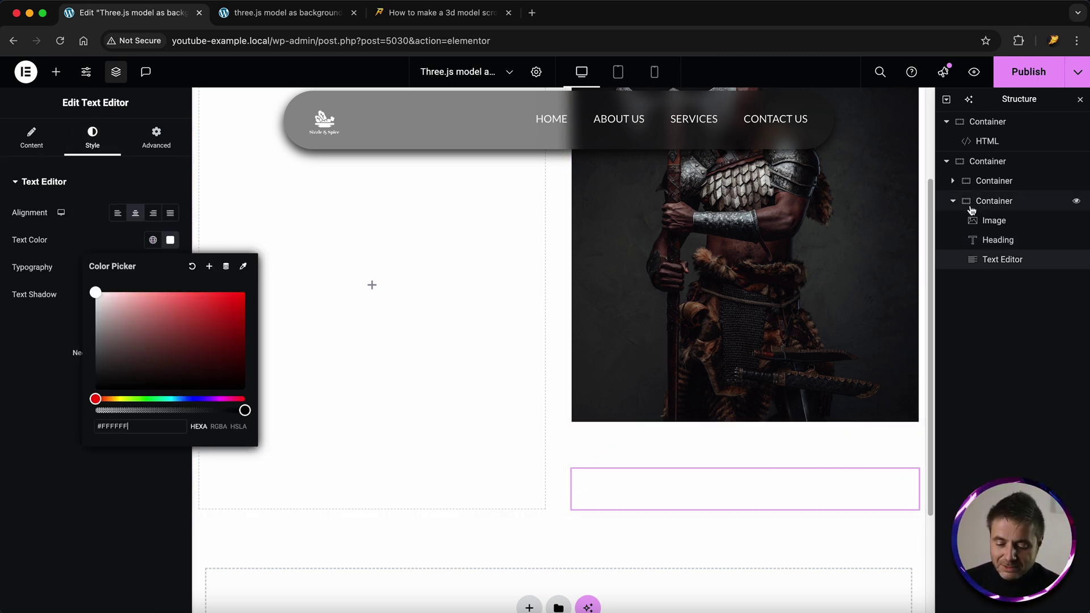
click(1008, 209)
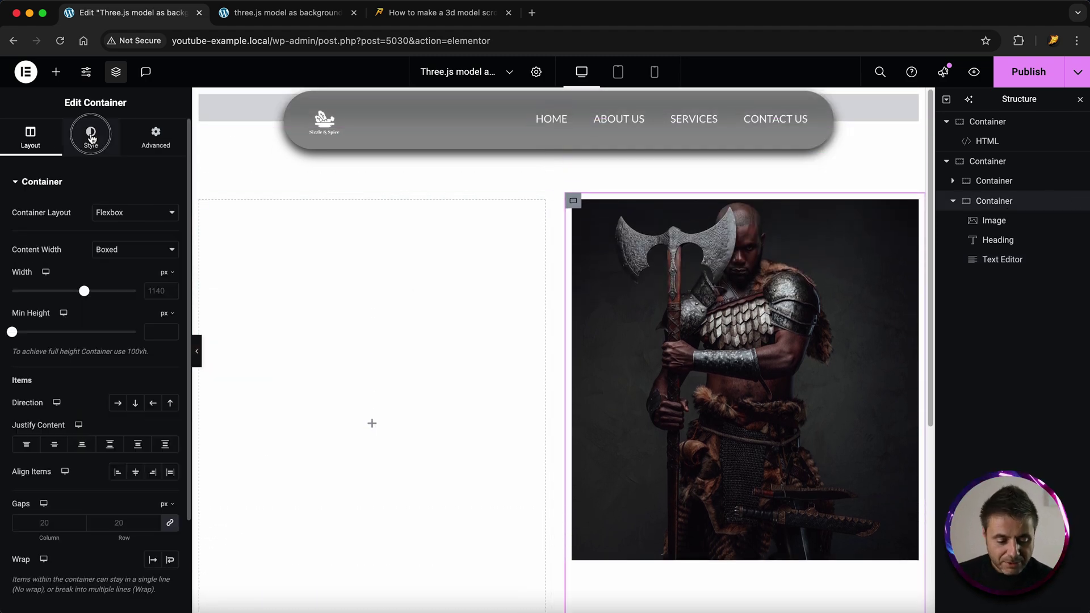
Give the card column a semi-transparent near-black background (#020101BF).
click(91, 138)
click(118, 240)
click(171, 267)
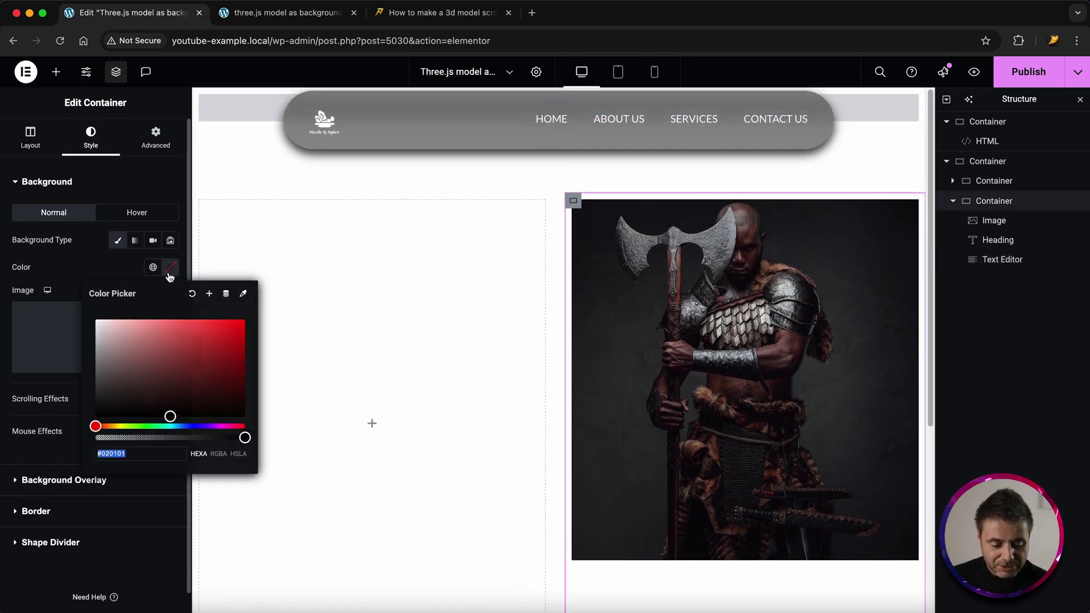
drag(244, 438, 208, 437)
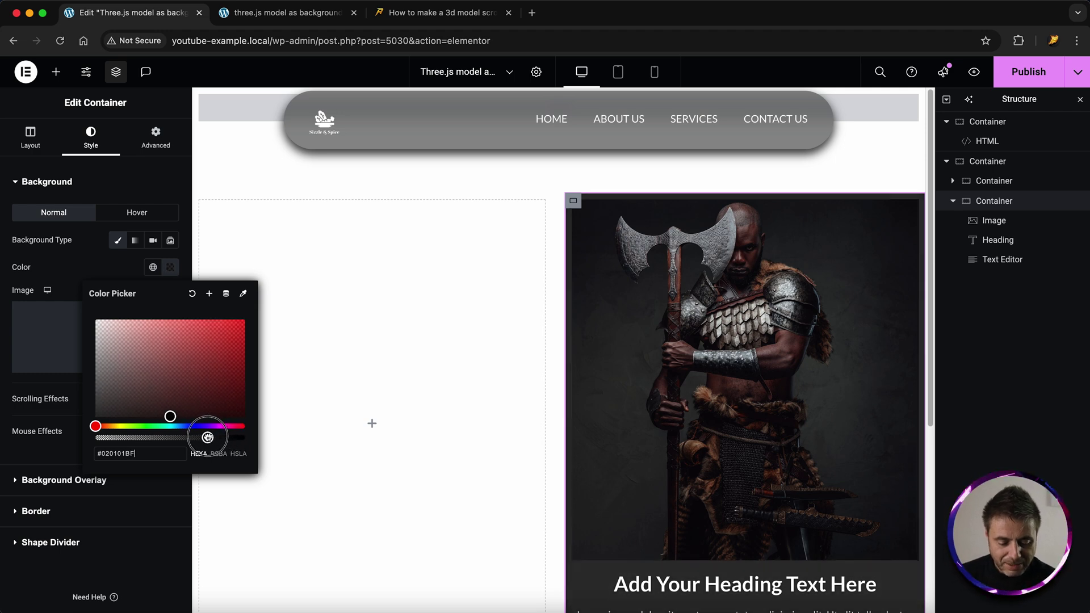
Set the card's border radius to 10 on all sides and enable the default box shadow.
click(58, 511)
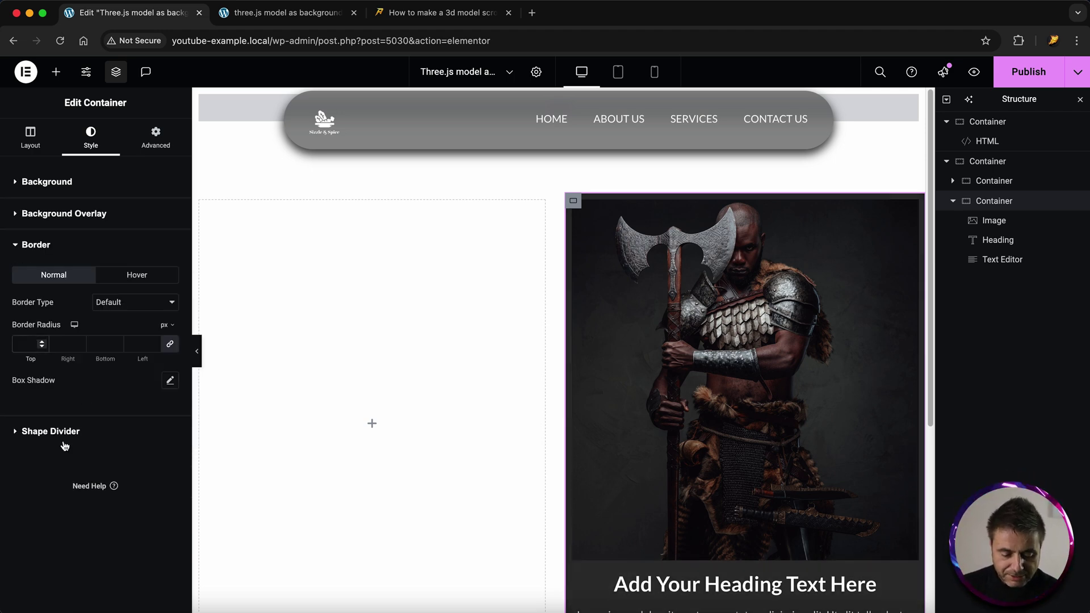
text(10)
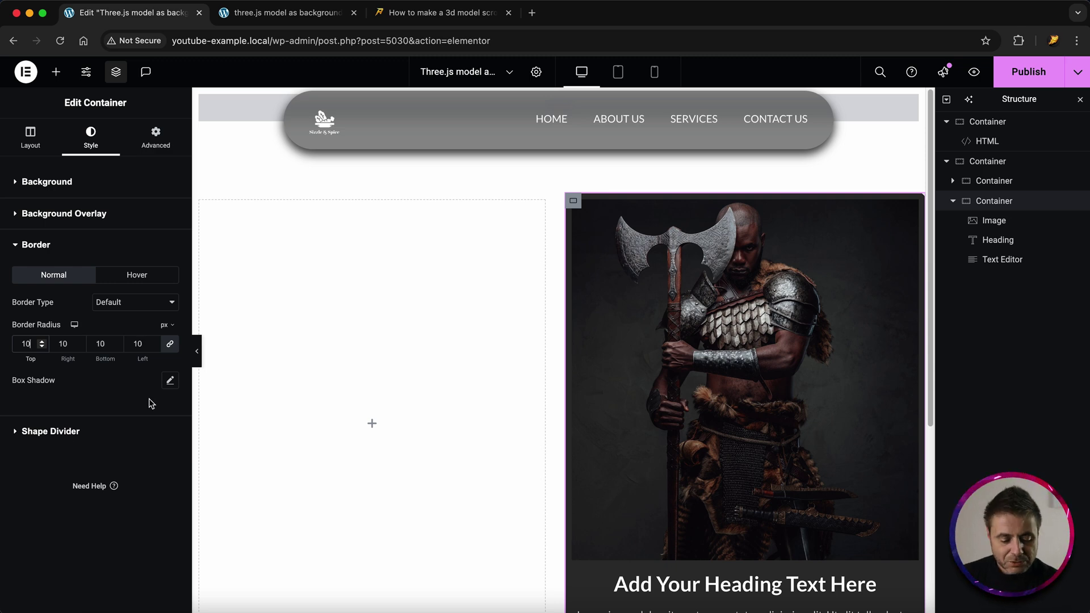
click(173, 387)
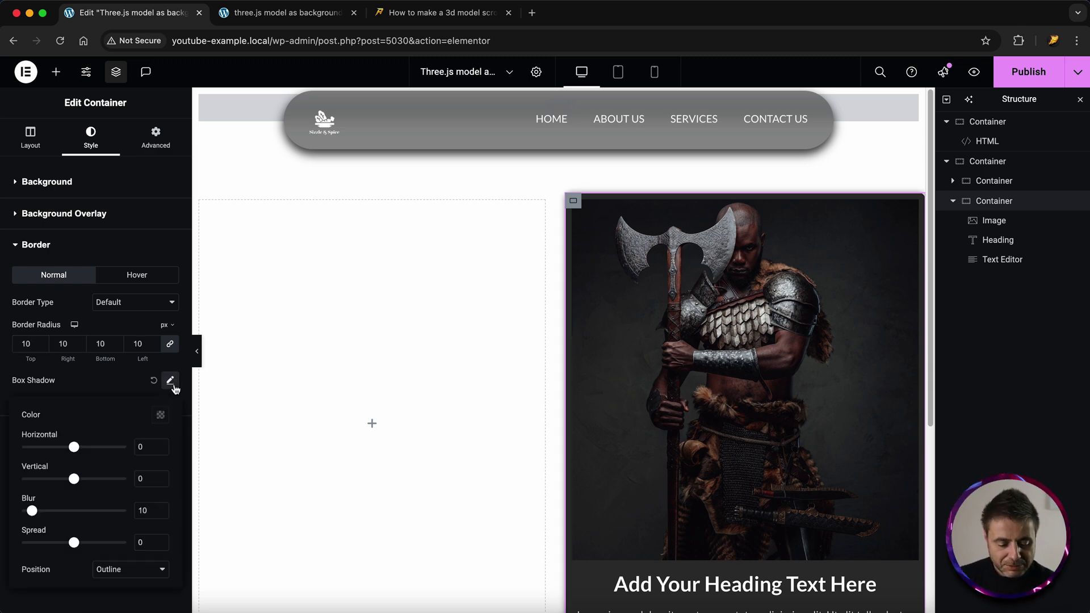
click(111, 379)
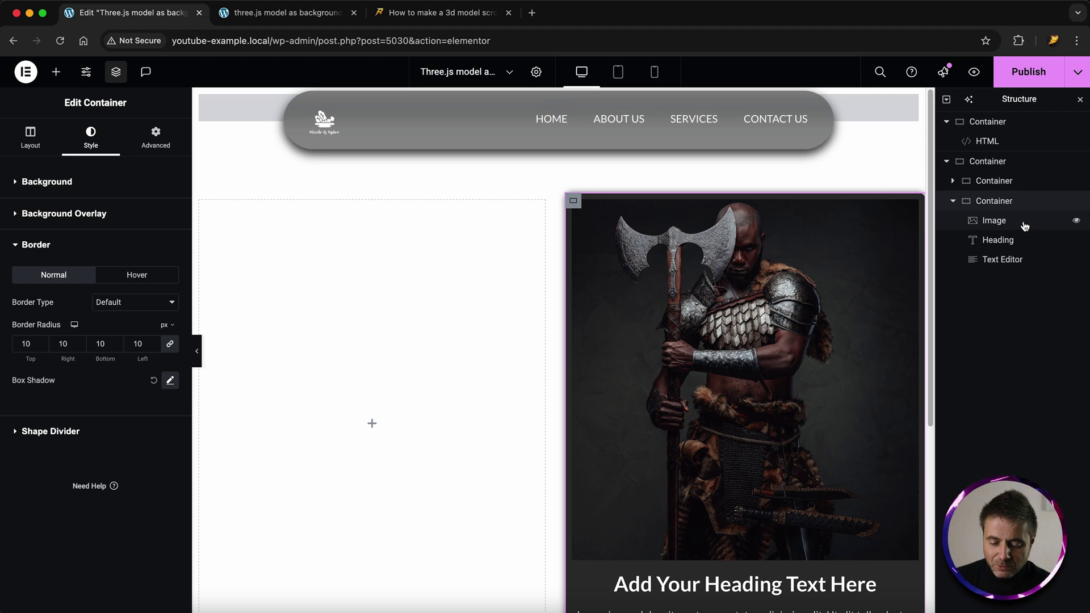
click(948, 163)
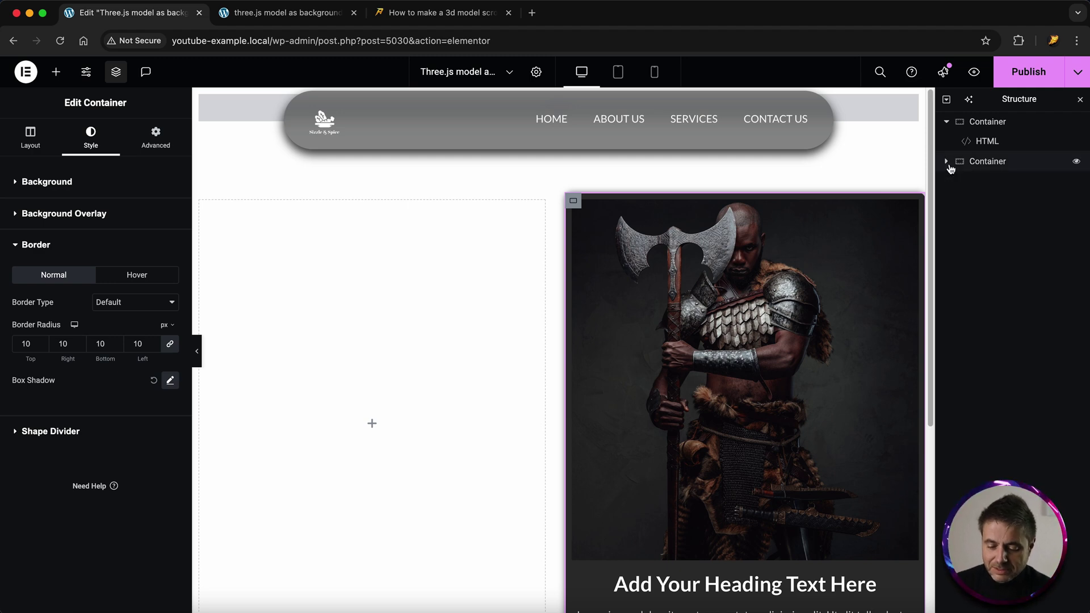
Duplicate the card row, move its card to the left, and use the stalker-with-rifle image.
right_click(988, 166)
click(969, 210)
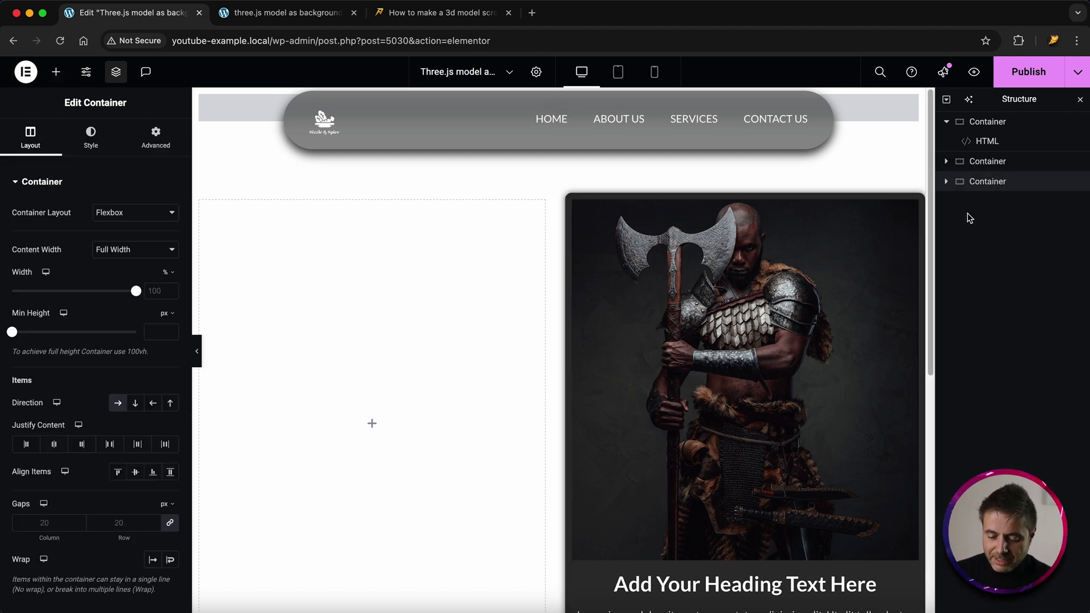
click(946, 181)
drag(984, 229, 988, 201)
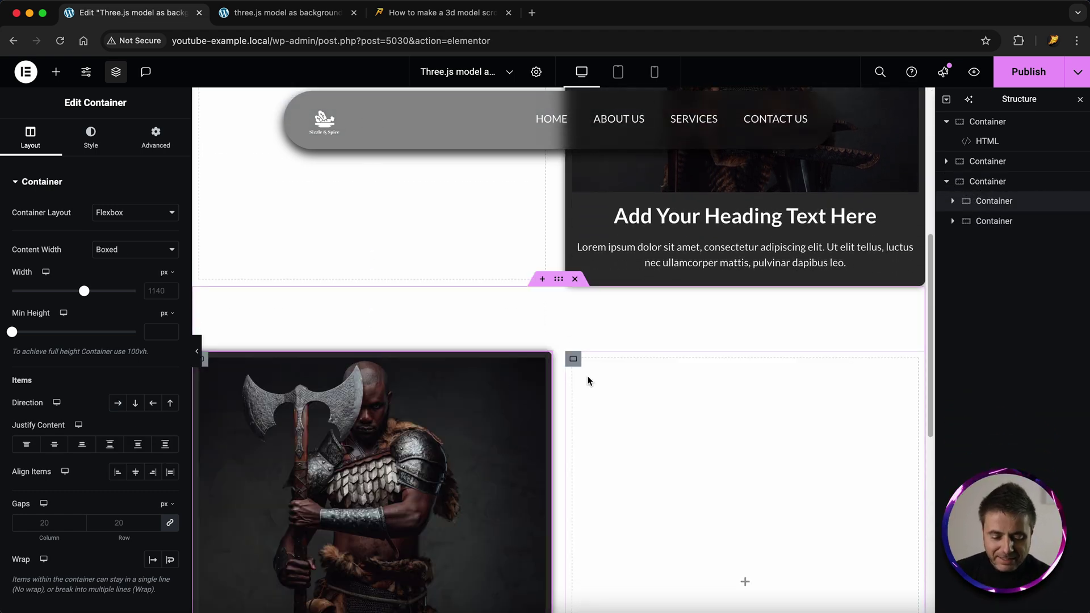
scroll(587, 380, down, 3)
click(398, 256)
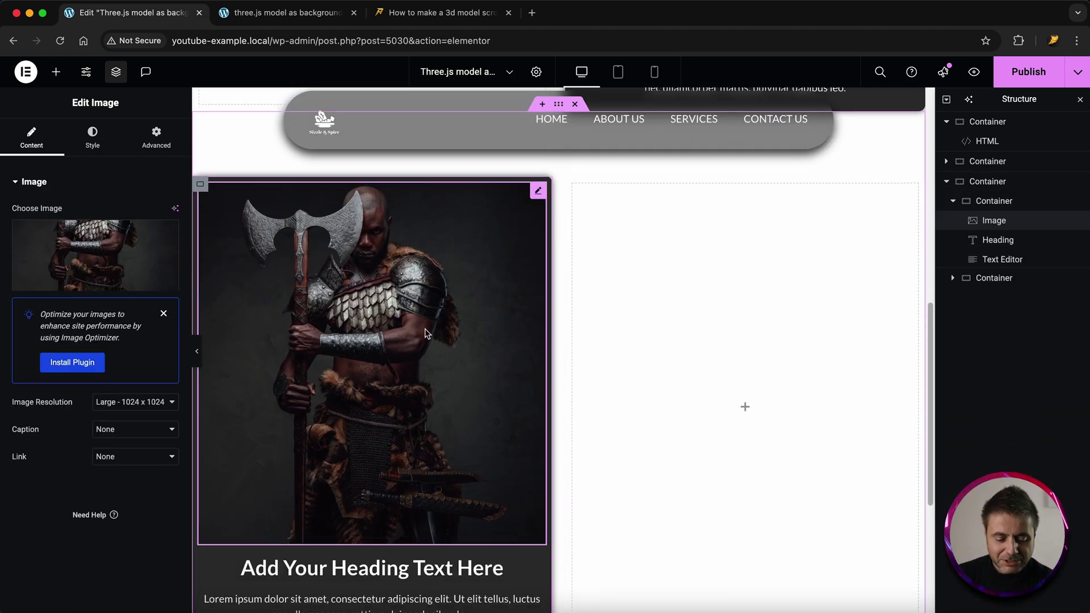
click(100, 239)
click(827, 214)
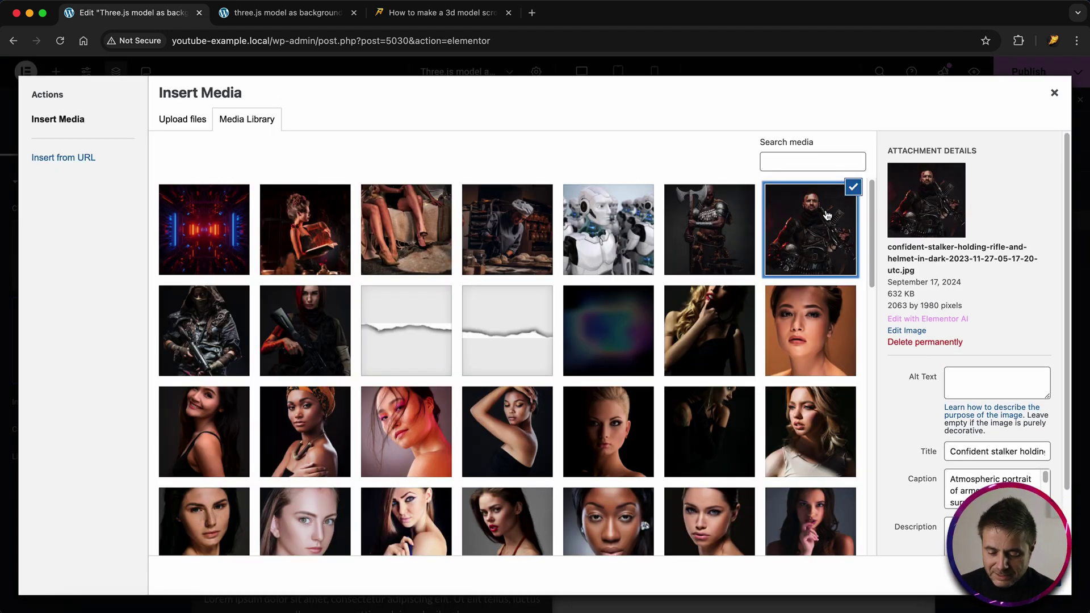
click(1033, 579)
Duplicate the card row again and swap its image for the hooded survivor.
right_click(986, 163)
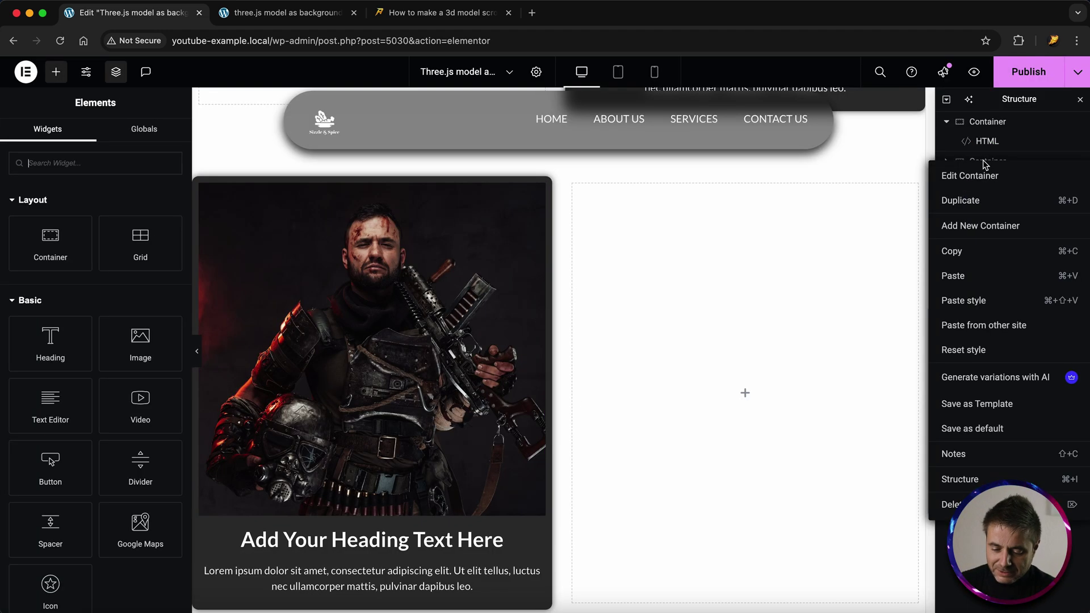
click(974, 200)
click(986, 203)
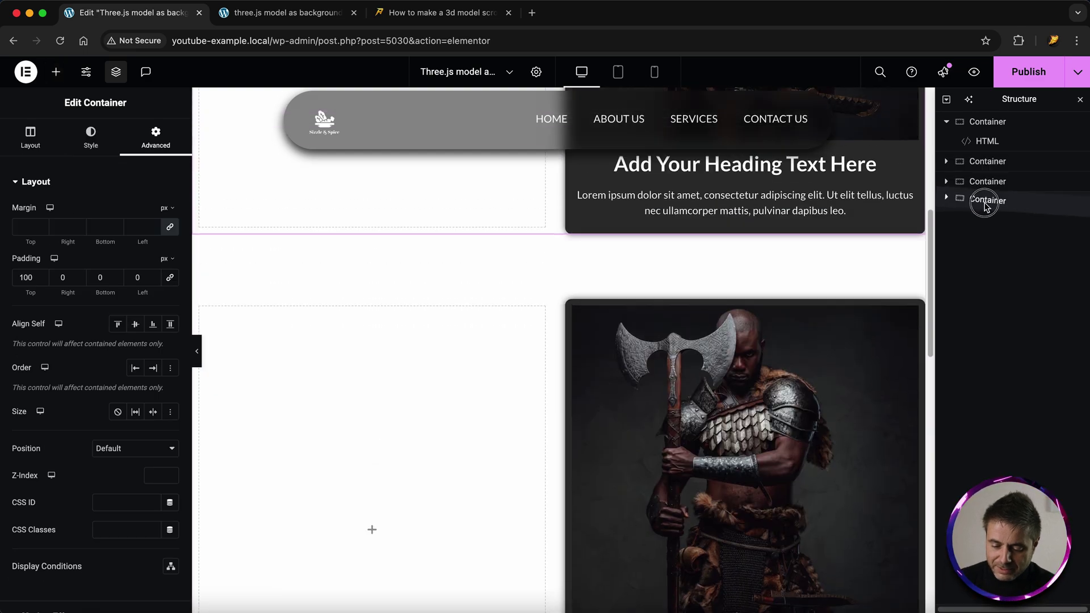
click(738, 340)
click(67, 287)
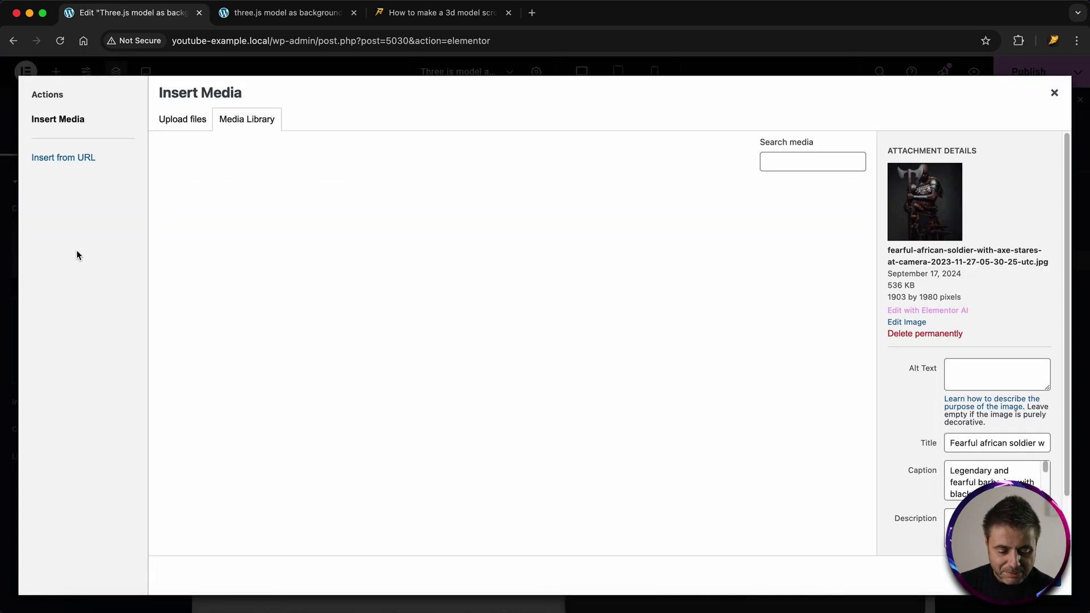
click(196, 341)
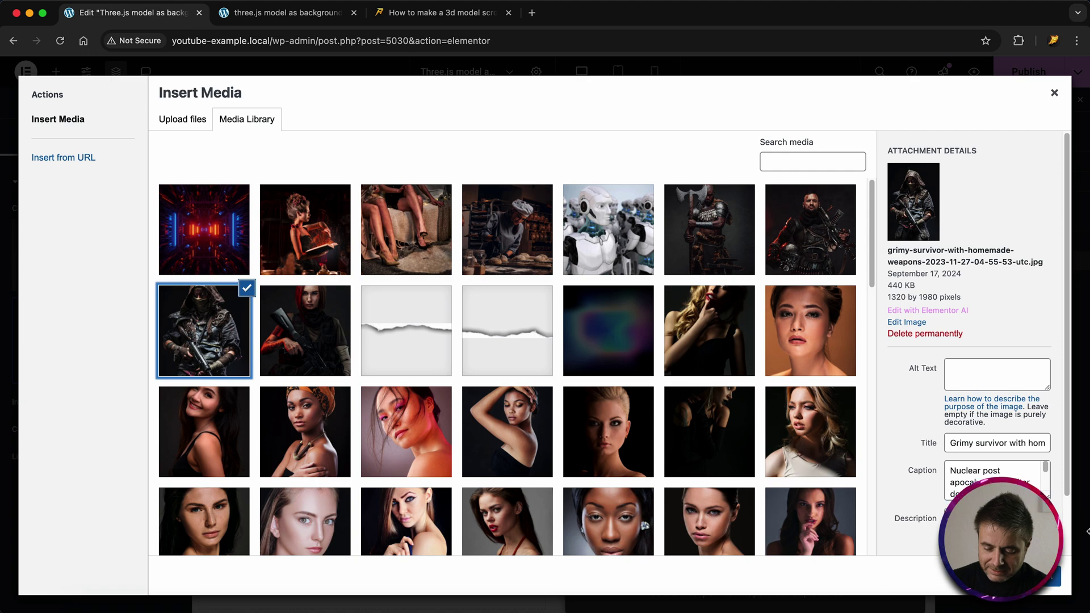
click(1045, 576)
Add another duplicated card row using the red-haired woman image.
right_click(987, 182)
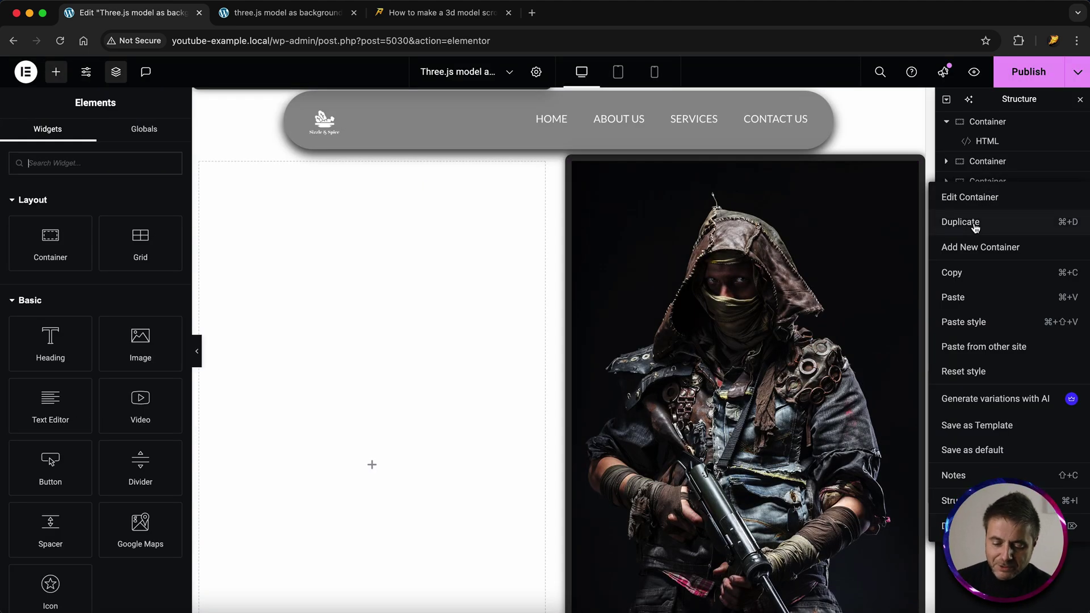
click(975, 222)
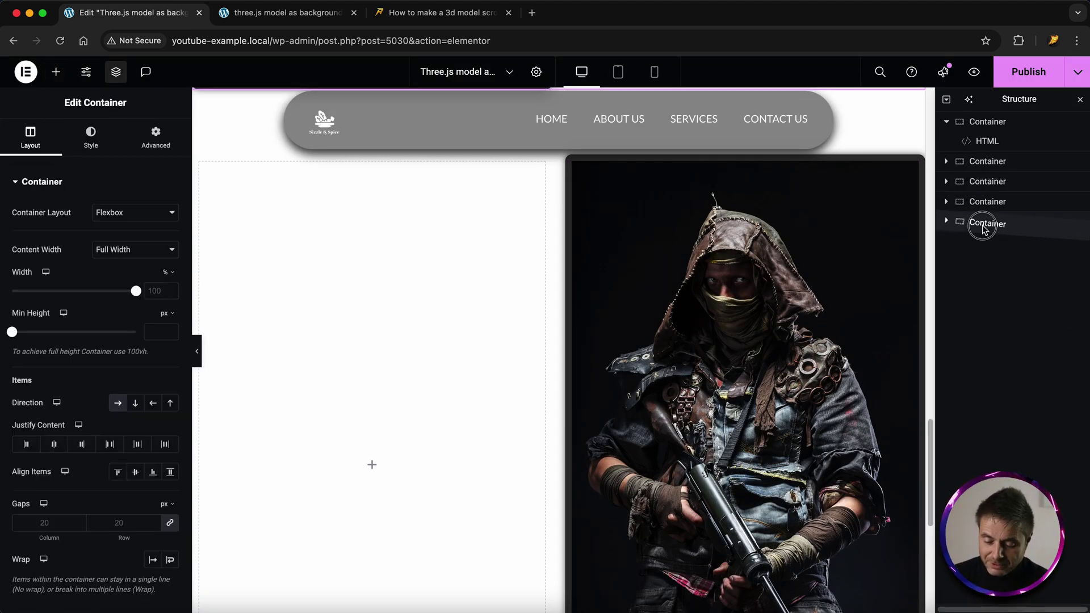
click(321, 314)
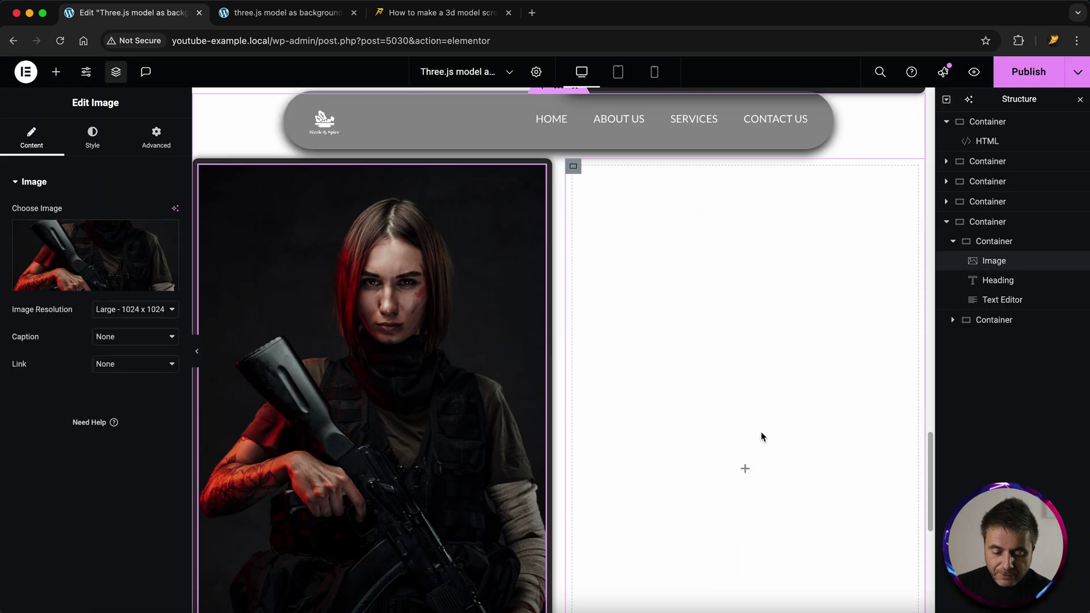
scroll(763, 437, down, 15)
scroll(762, 437, down, 15)
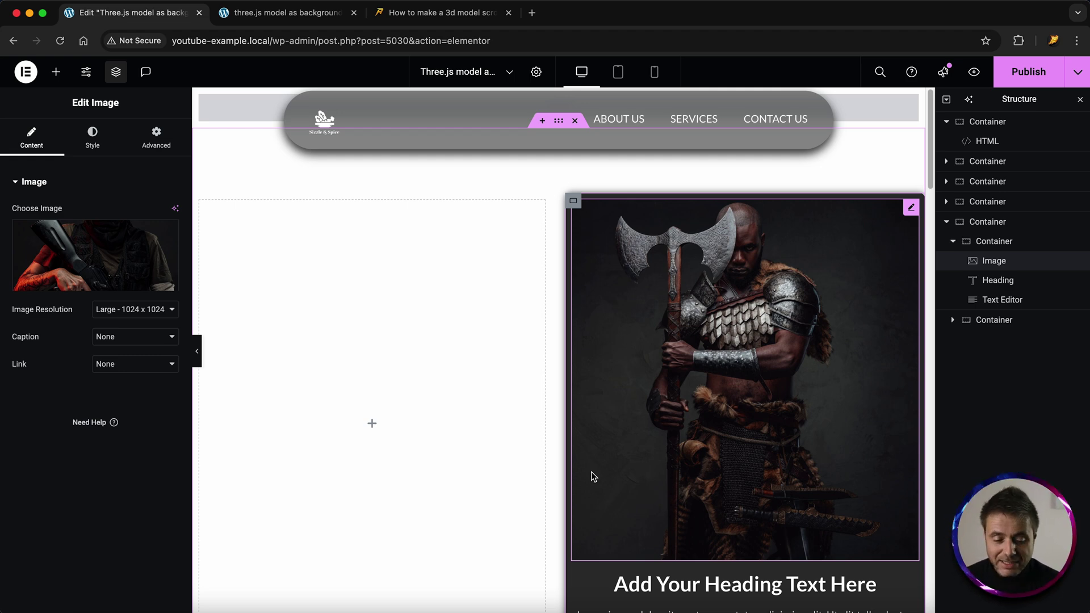
key(super+3)
Scroll the blog post down to the resource links, Download Image and Three.js code block.
scroll(657, 390, down, 1)
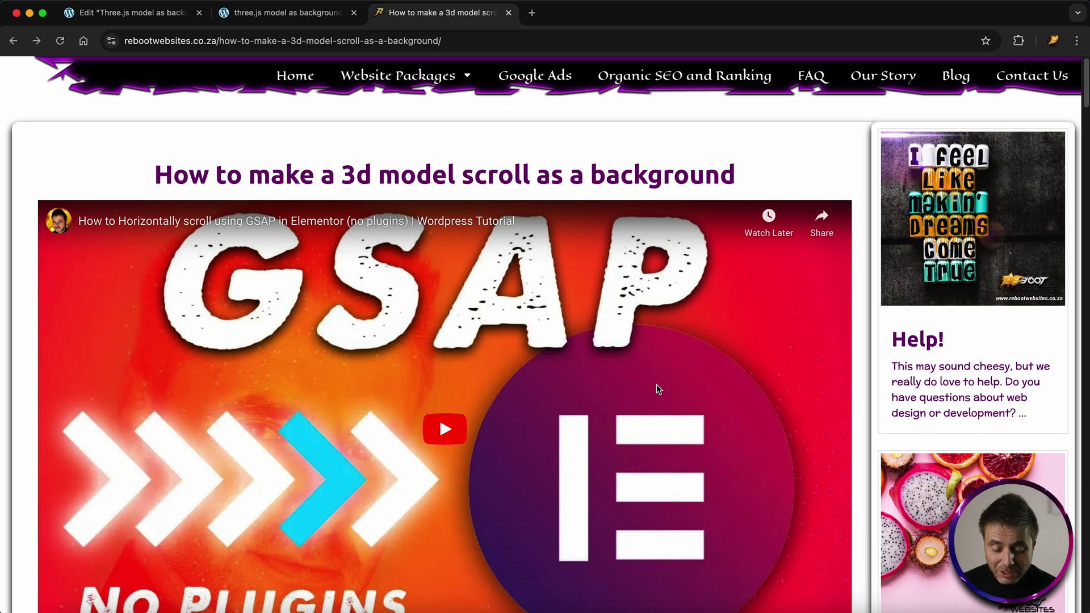
scroll(657, 385, down, 10)
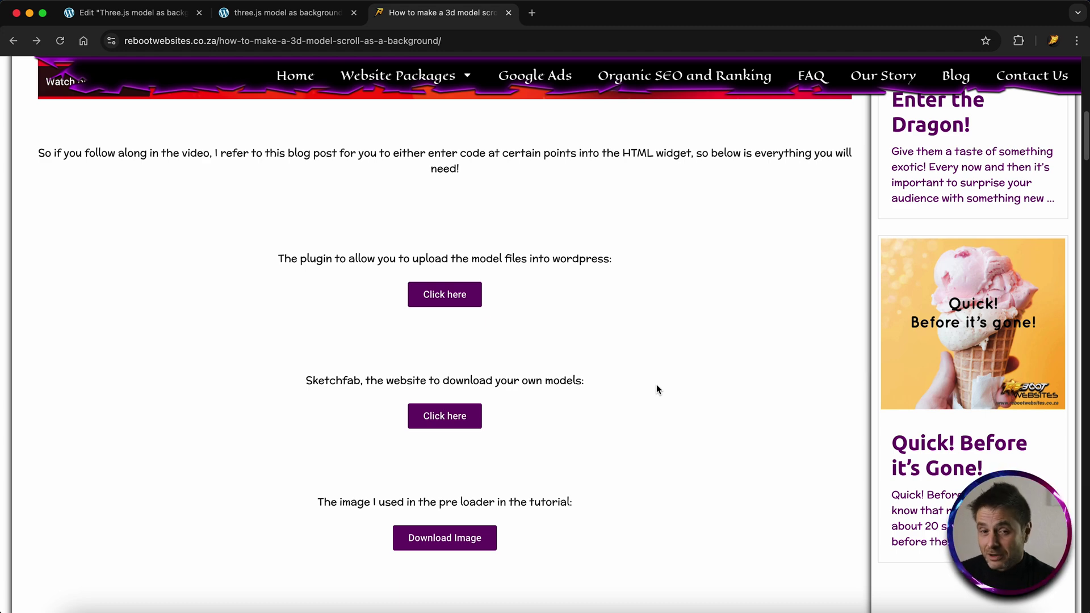
scroll(657, 389, down, 2)
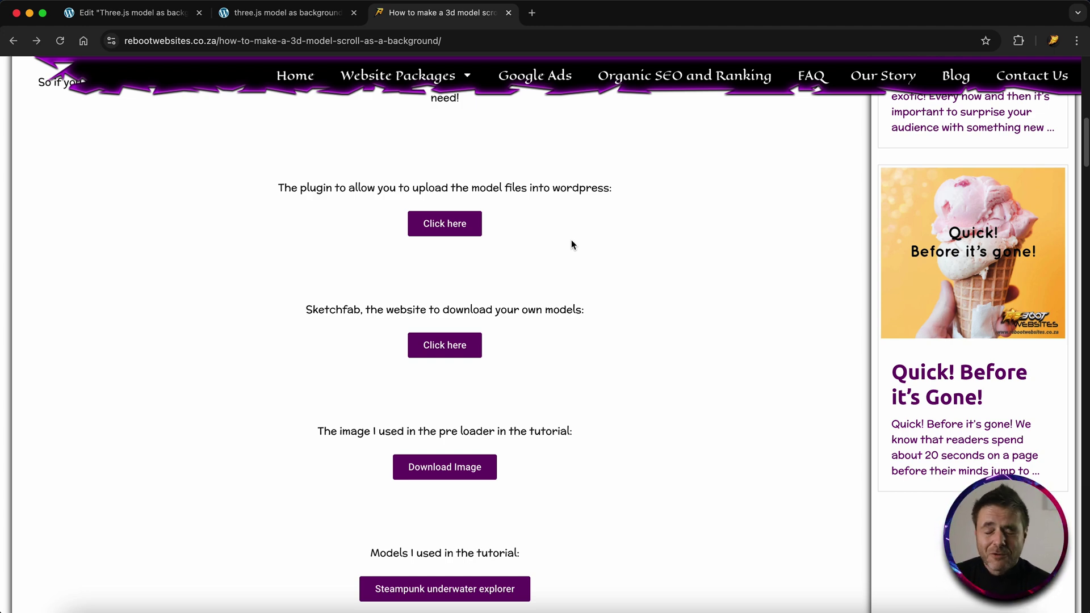
scroll(571, 244, down, 3)
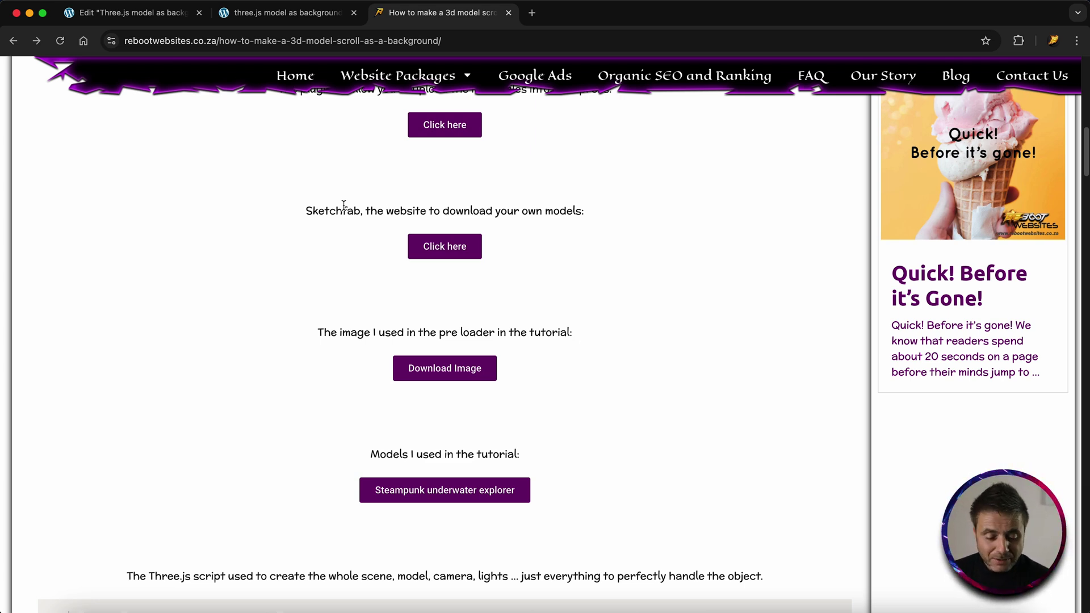
scroll(549, 423, up, 2)
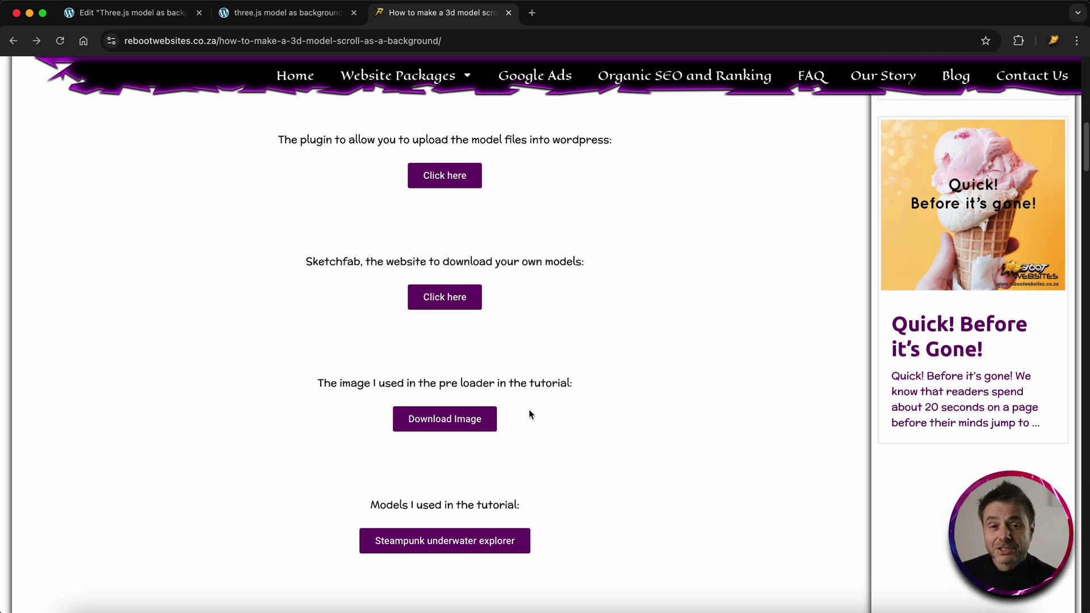
scroll(530, 414, down, 2)
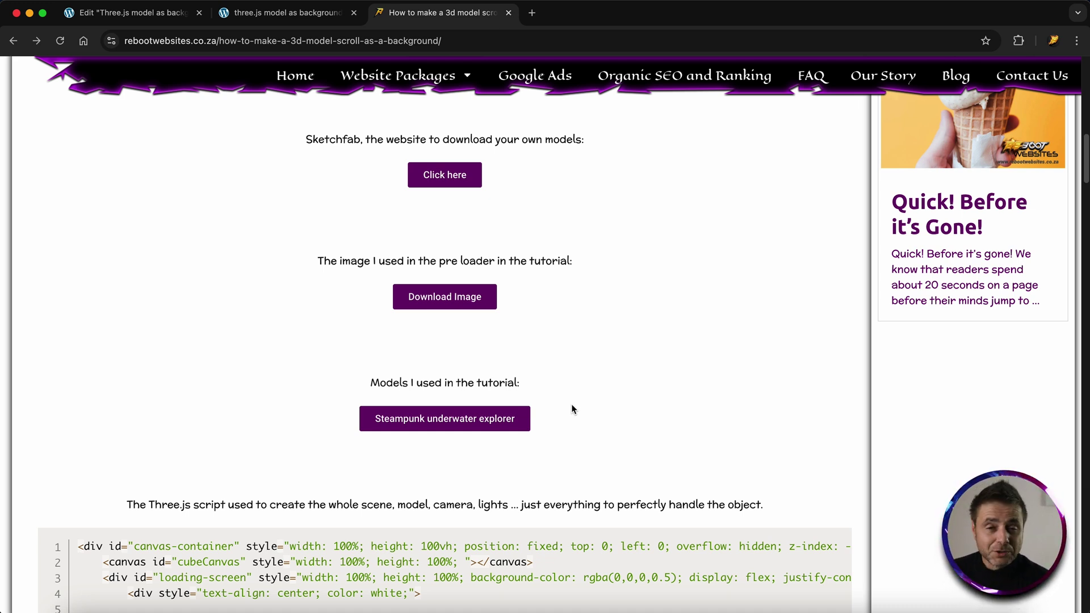
scroll(573, 409, down, 3)
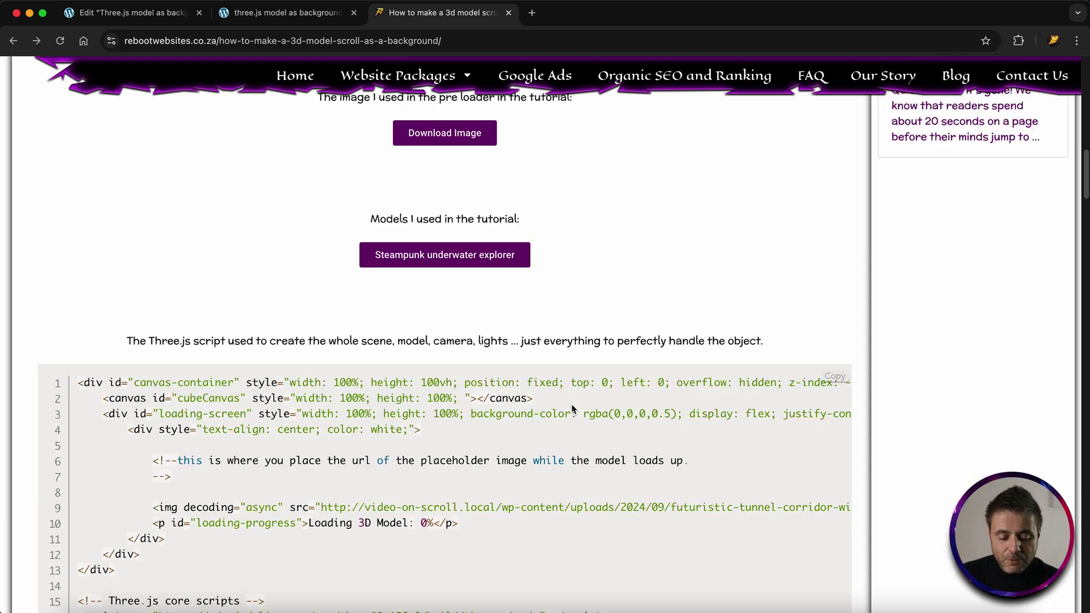
scroll(572, 409, down, 2)
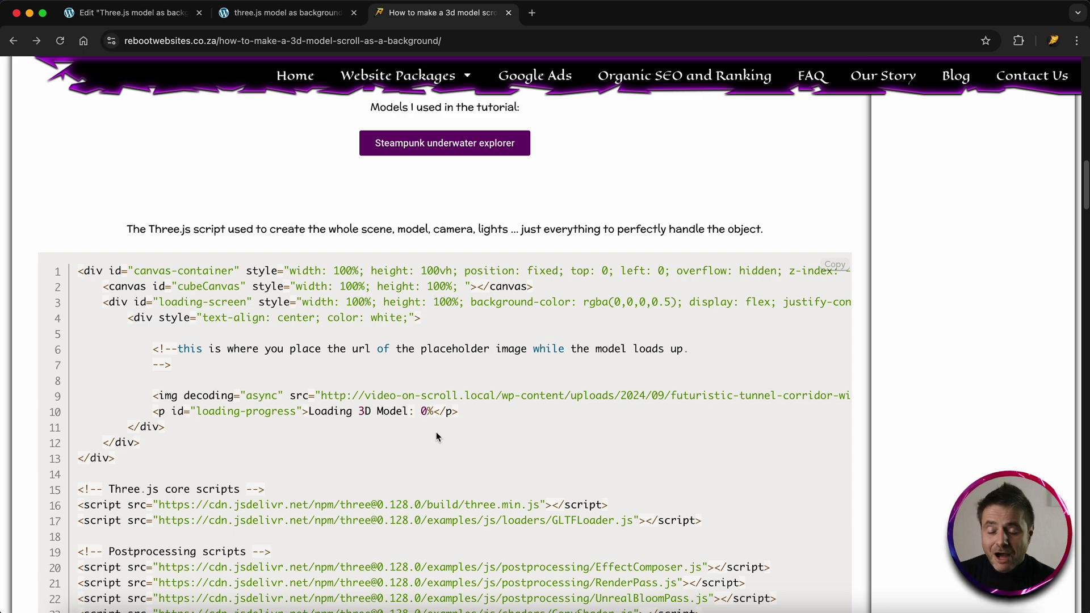
scroll(436, 434, down, 20)
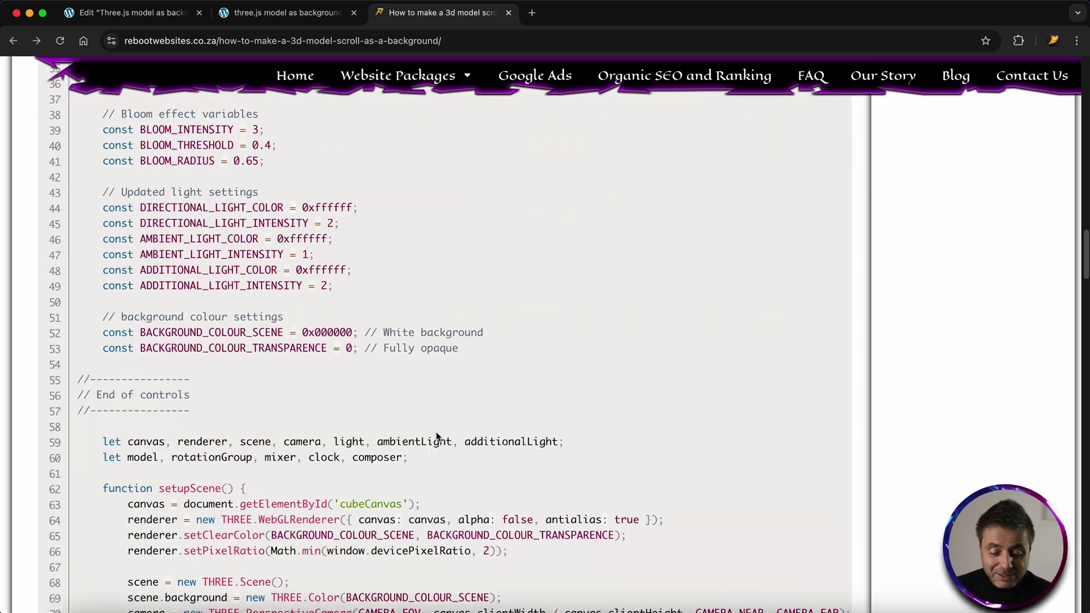
scroll(436, 433, down, 4)
scroll(436, 433, up, 20)
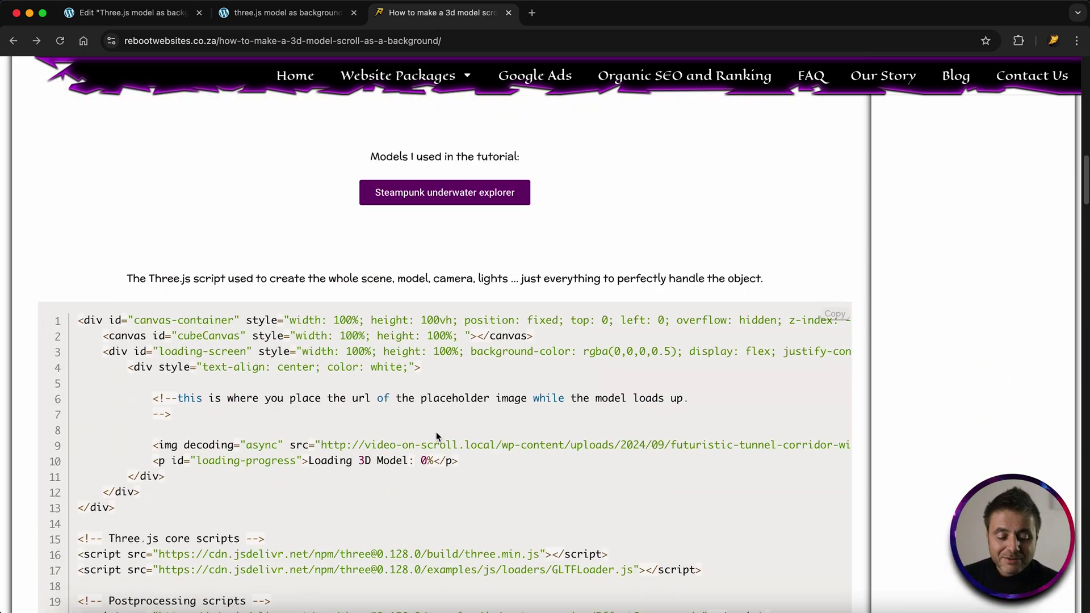
scroll(436, 432, down, 3)
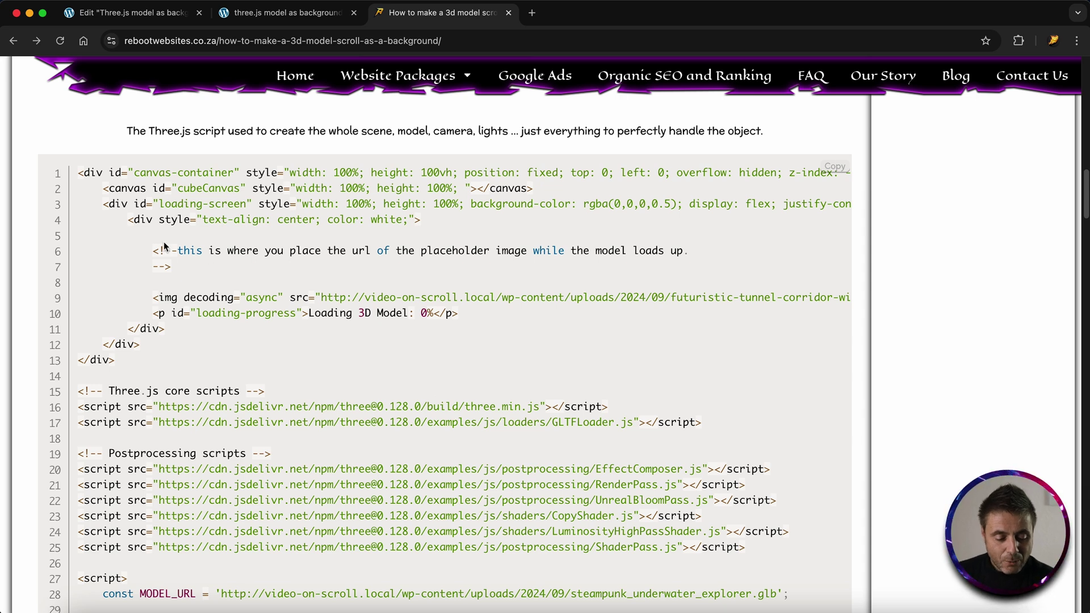
scroll(204, 353, down, 8)
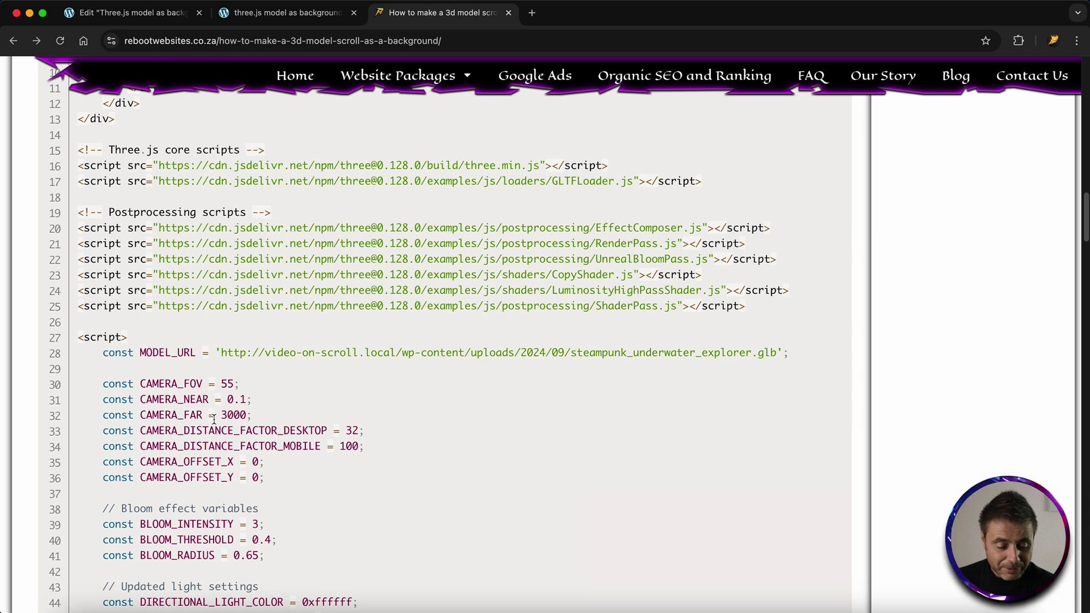
scroll(292, 401, down, 5)
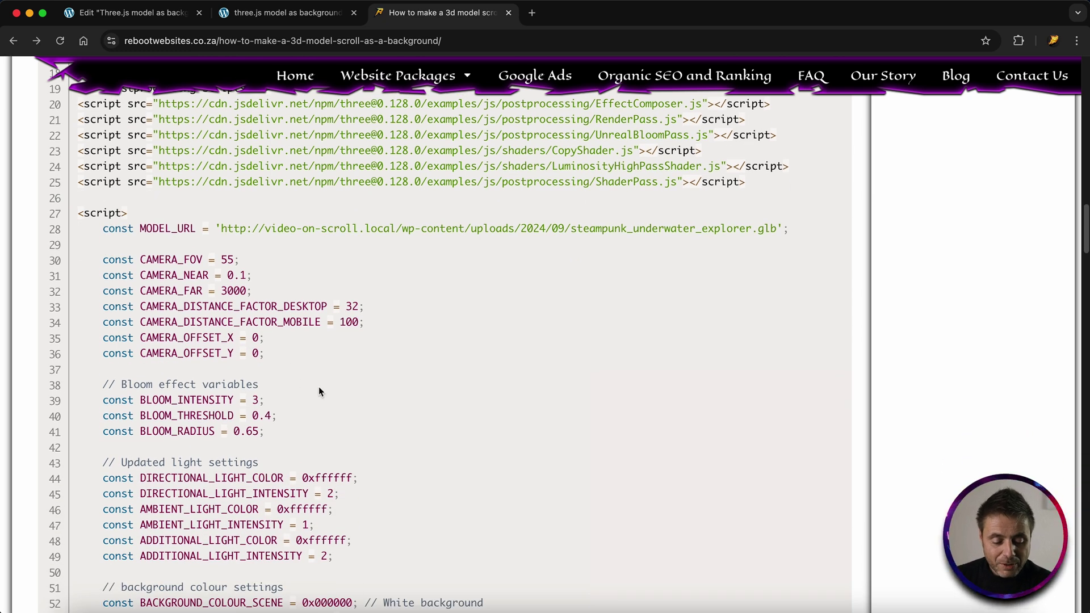
scroll(347, 492, down, 3)
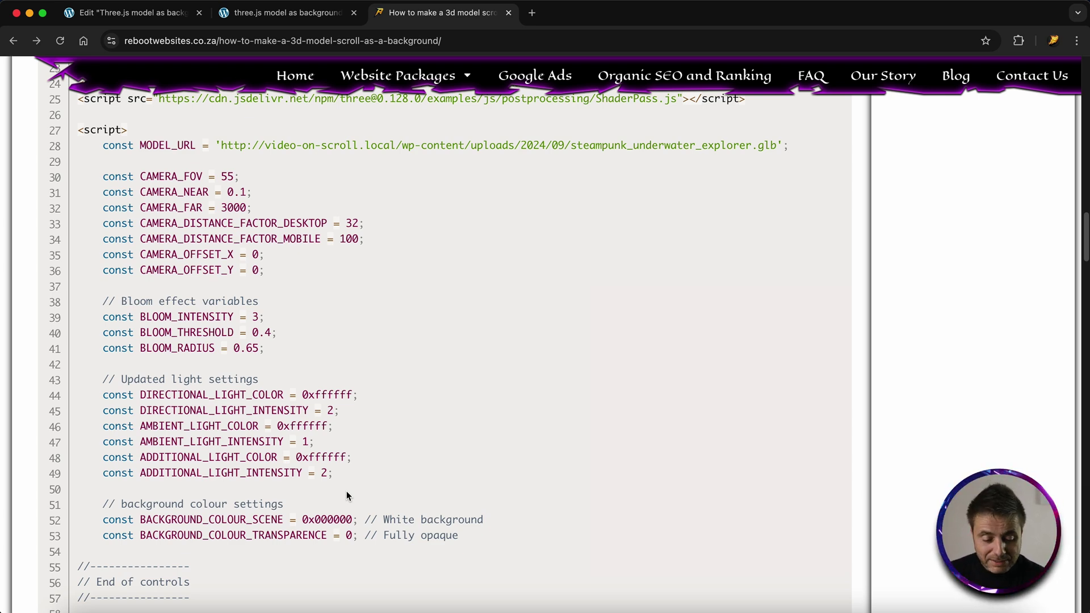
scroll(349, 496, down, 15)
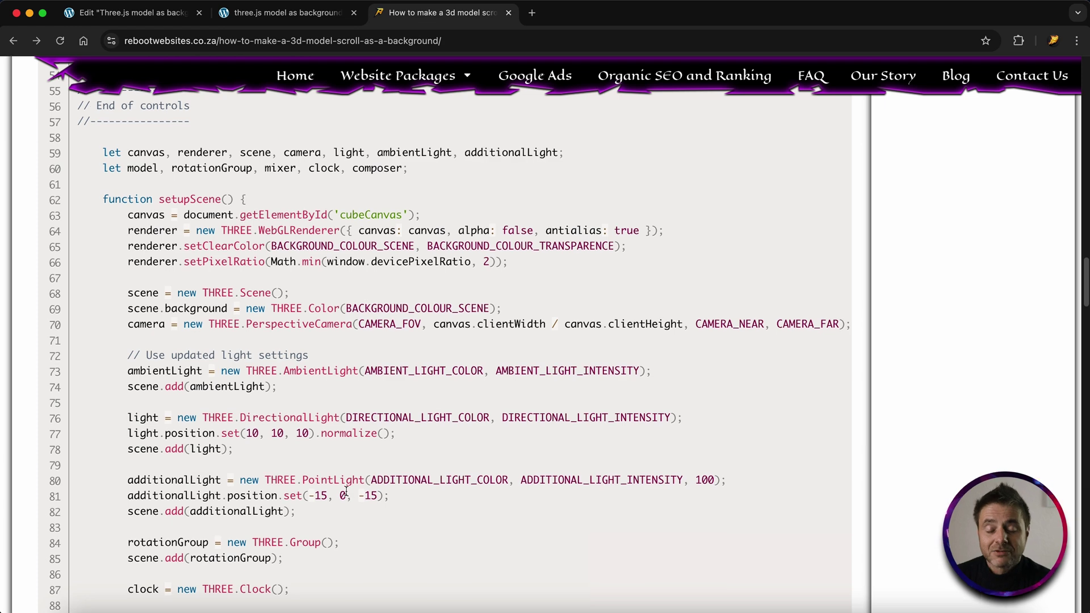
scroll(399, 217, up, 17)
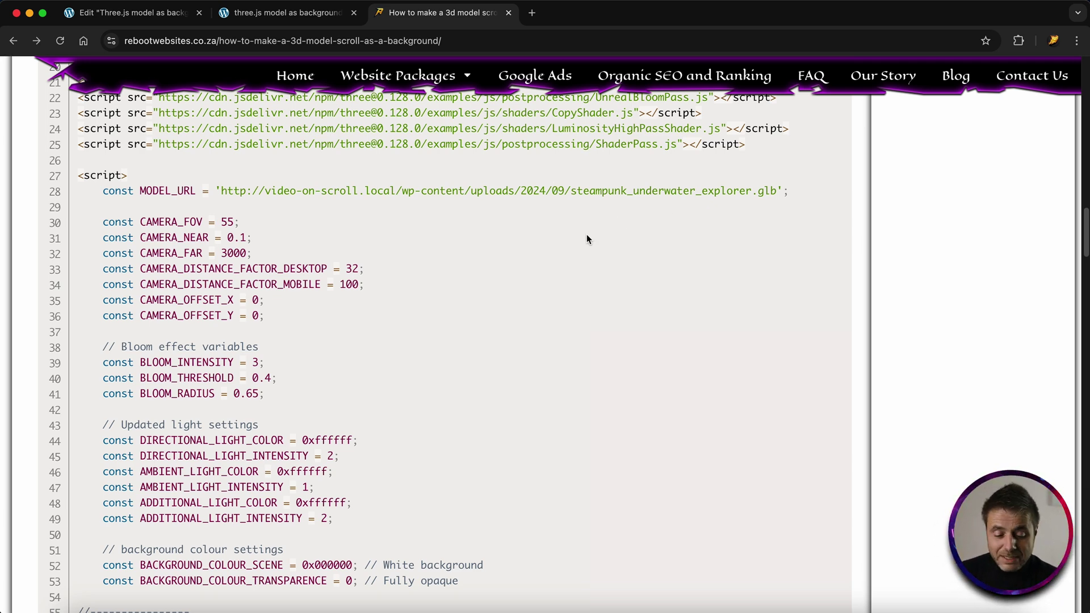
scroll(587, 239, down, 1)
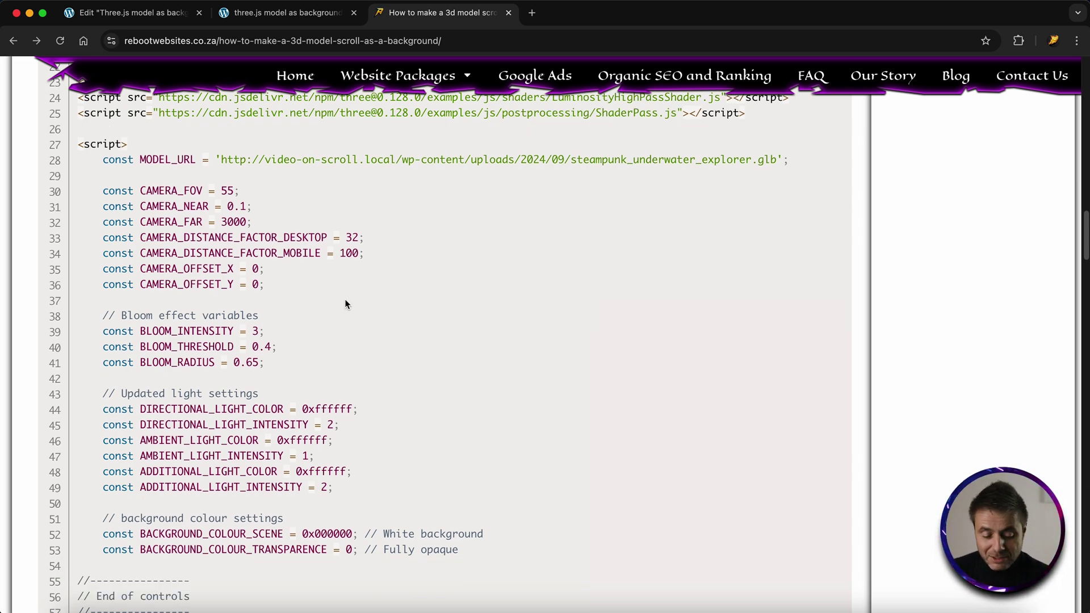
scroll(345, 301, down, 2)
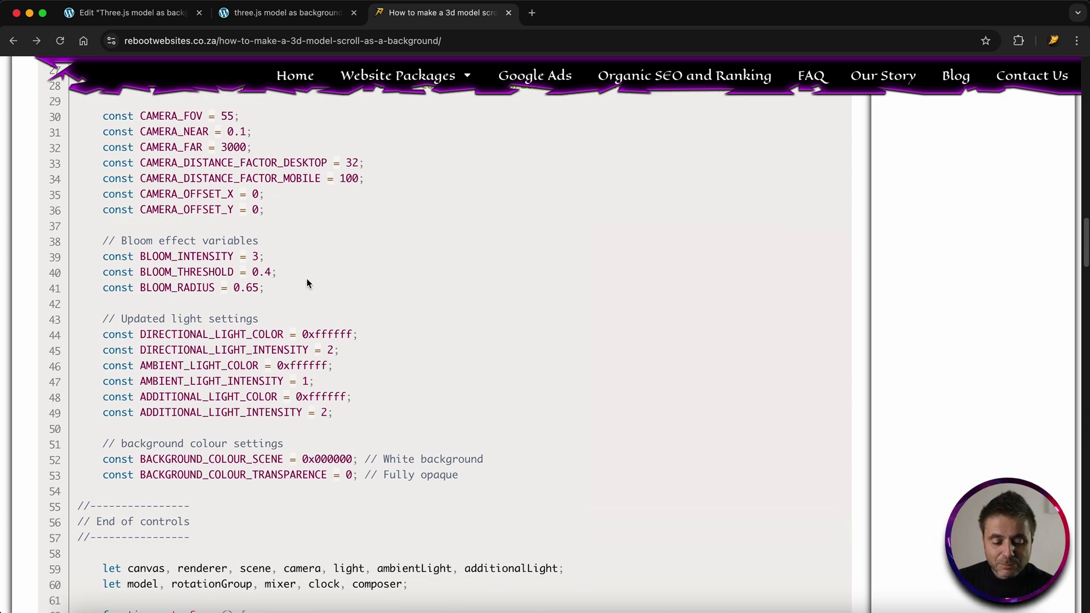
click(281, 12)
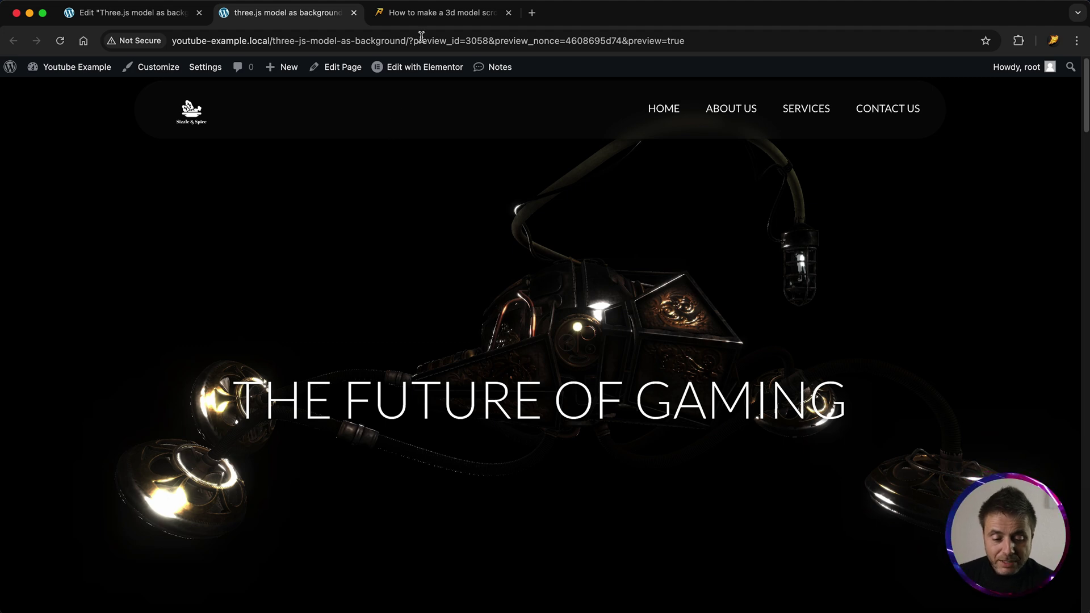
click(427, 17)
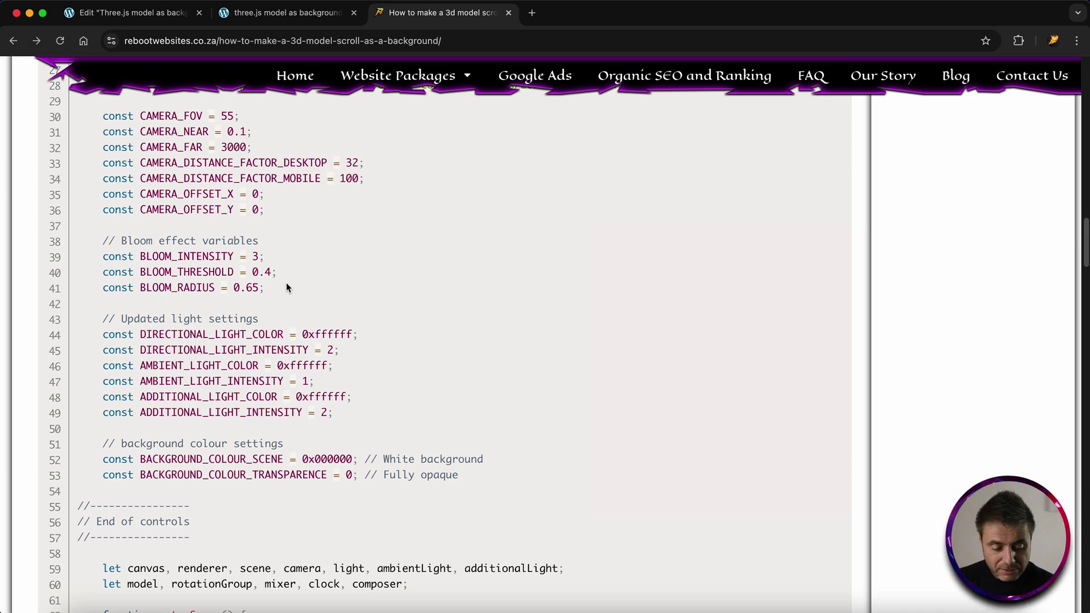
scroll(449, 369, down, 2)
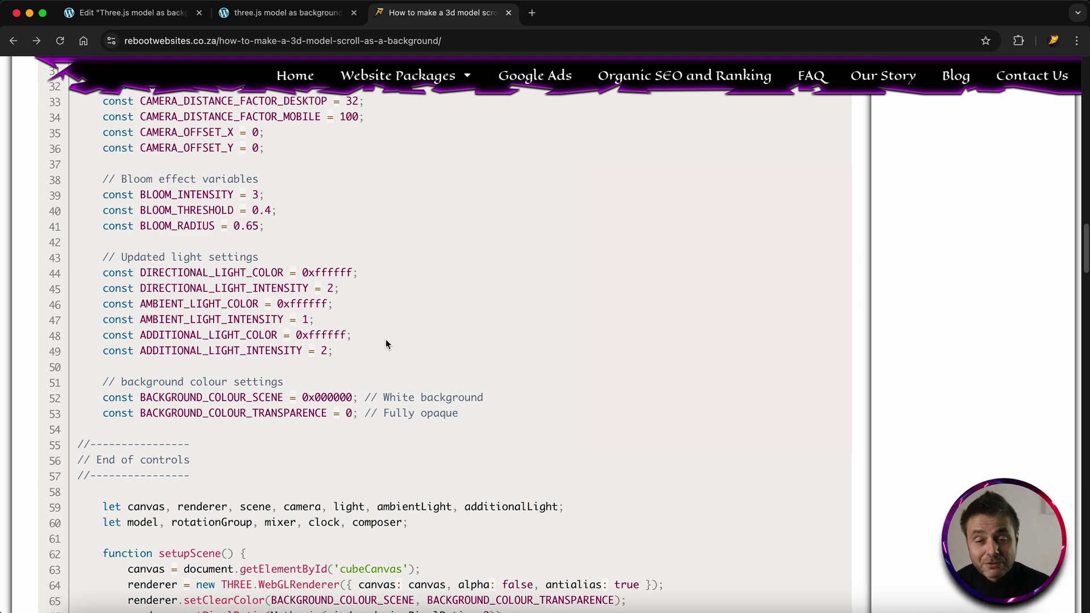
scroll(317, 369, down, 2)
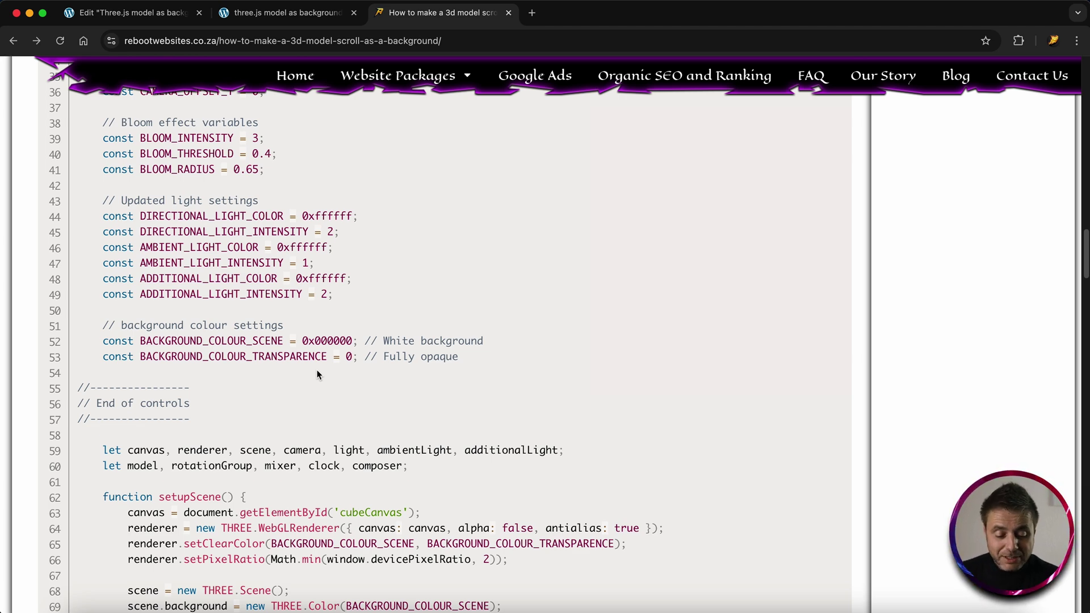
scroll(317, 370, up, 5)
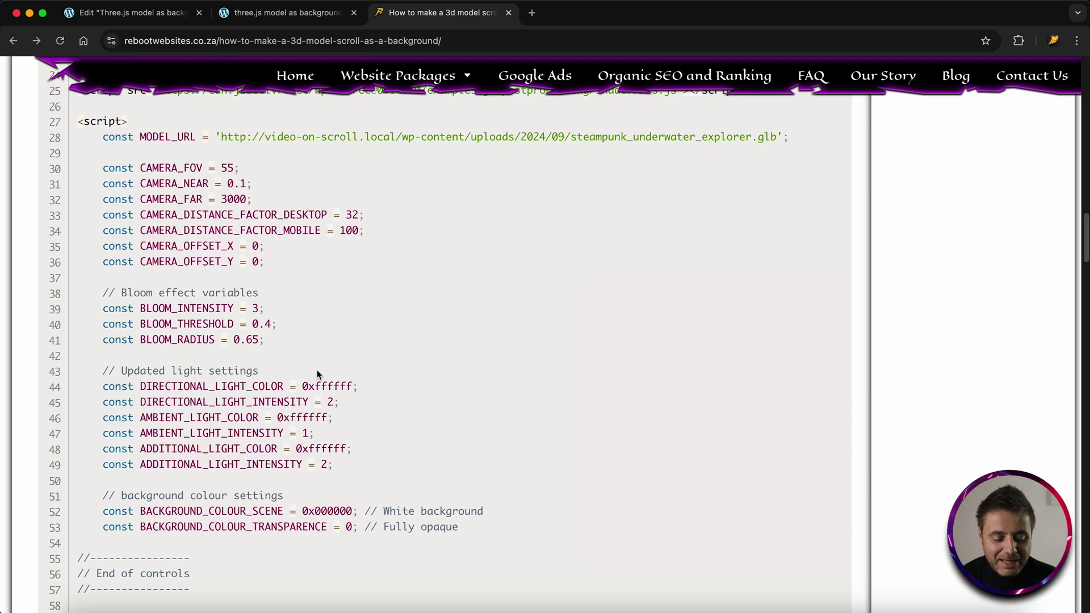
scroll(398, 237, up, 1)
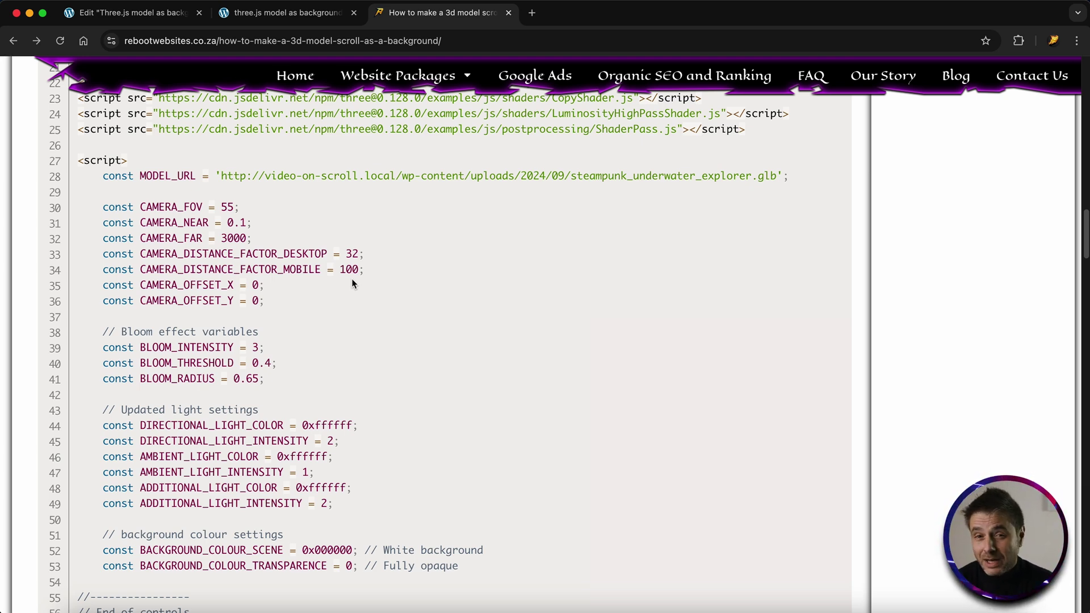
scroll(352, 284, down, 3)
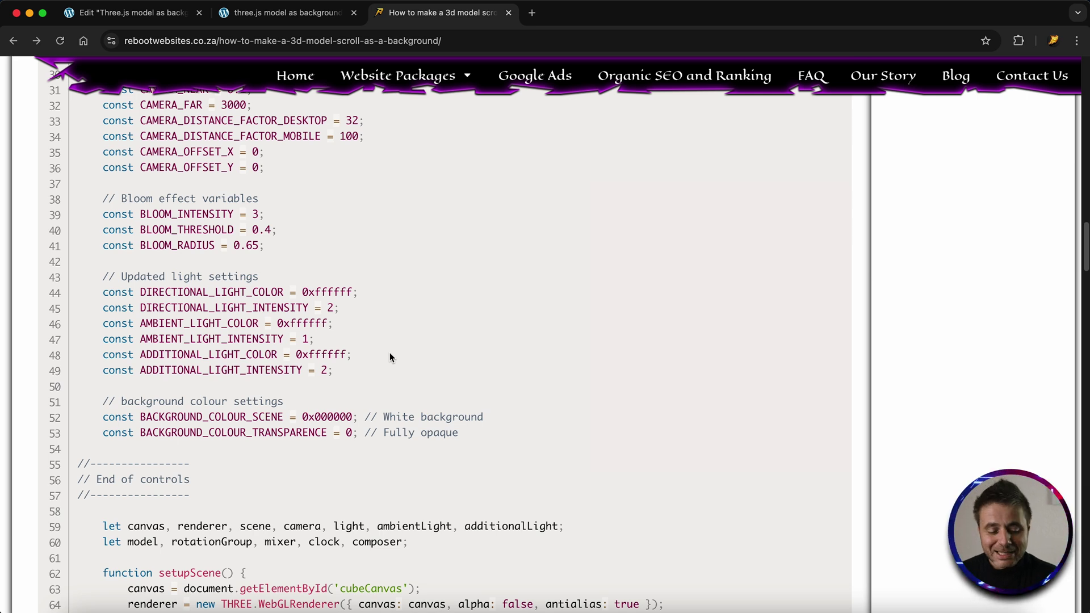
scroll(389, 353, up, 3)
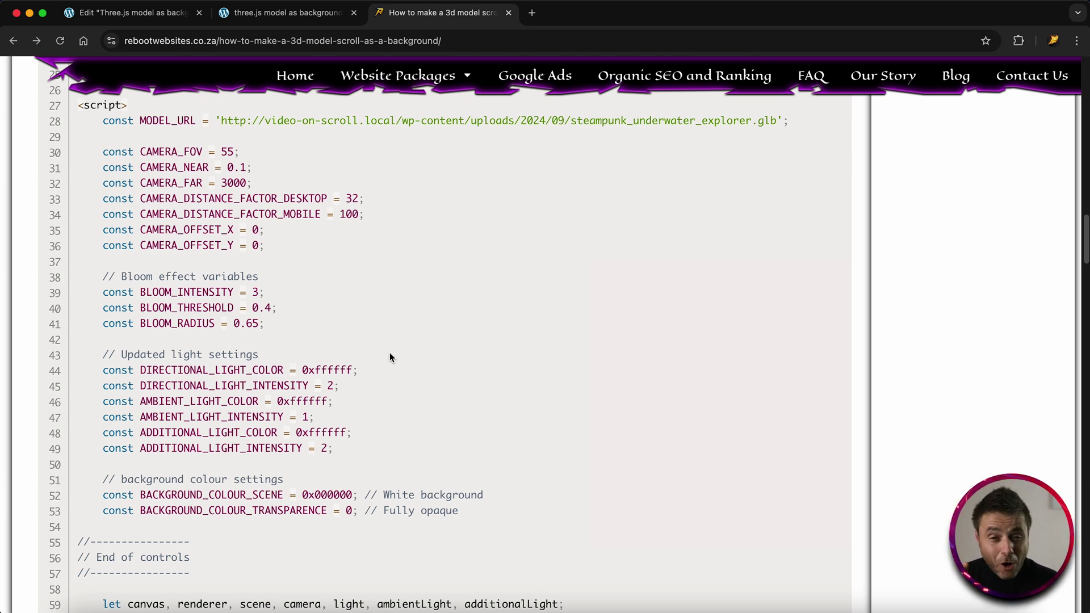
scroll(390, 352, up, 15)
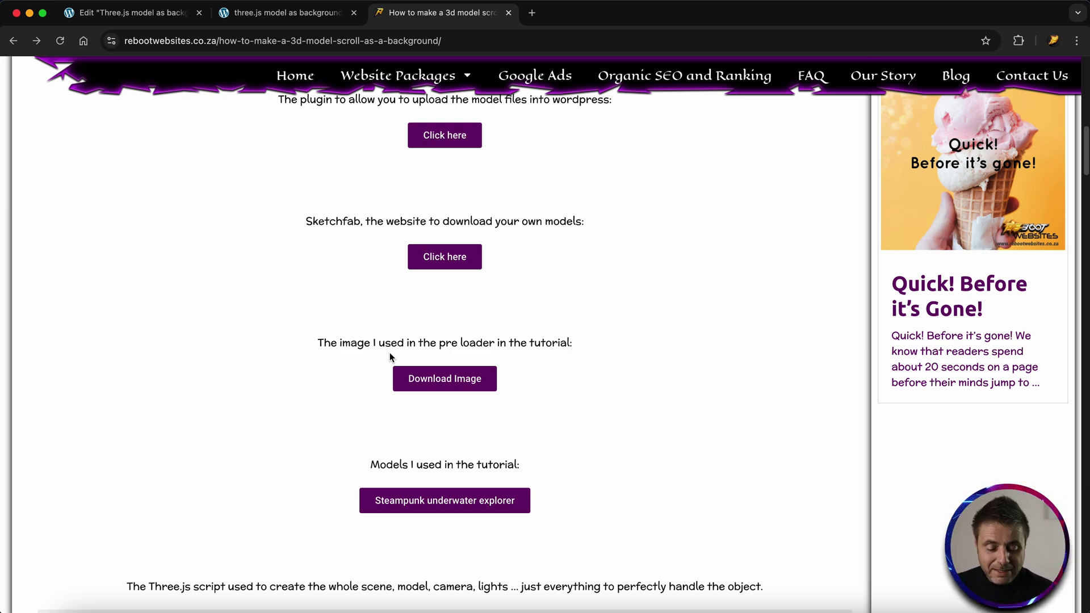
Open the Steampunk underwater explorer model page and show its obj, USDZ, glTF and GLB downloads.
scroll(255, 512, down, 3)
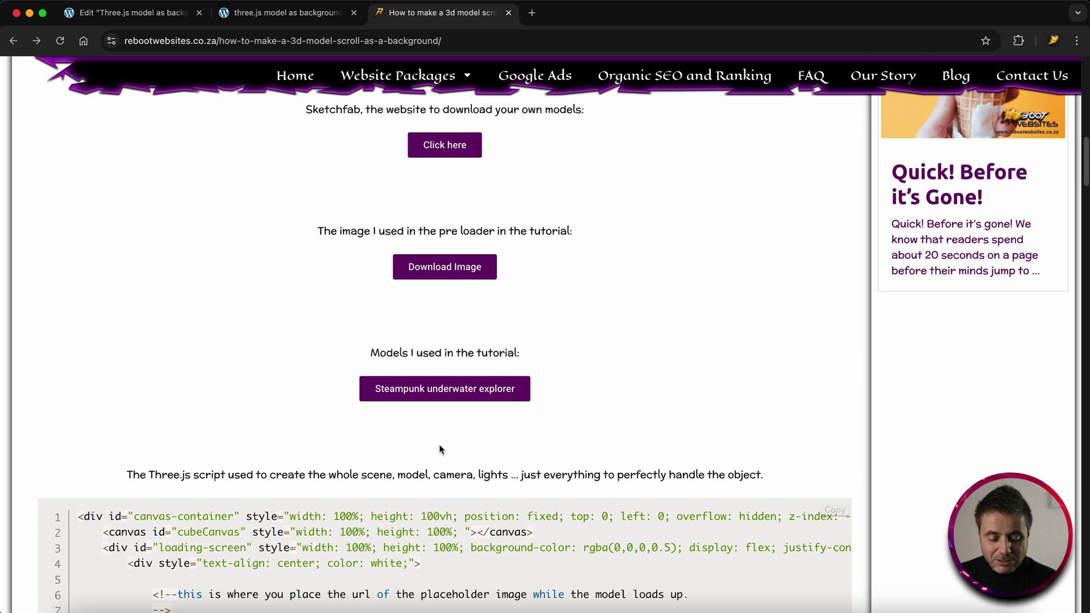
click(443, 400)
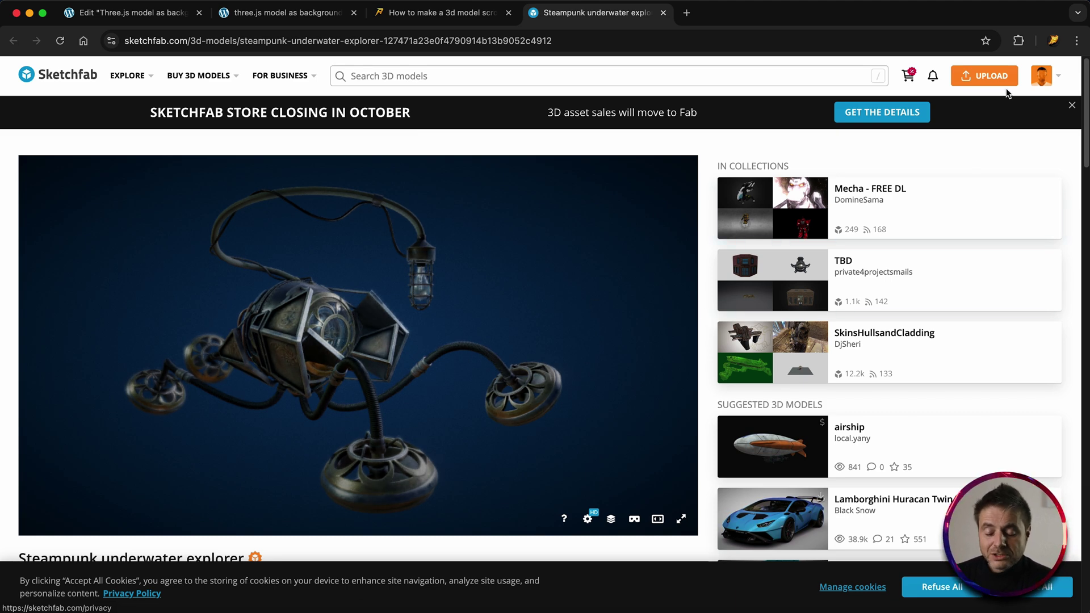
scroll(135, 483, down, 2)
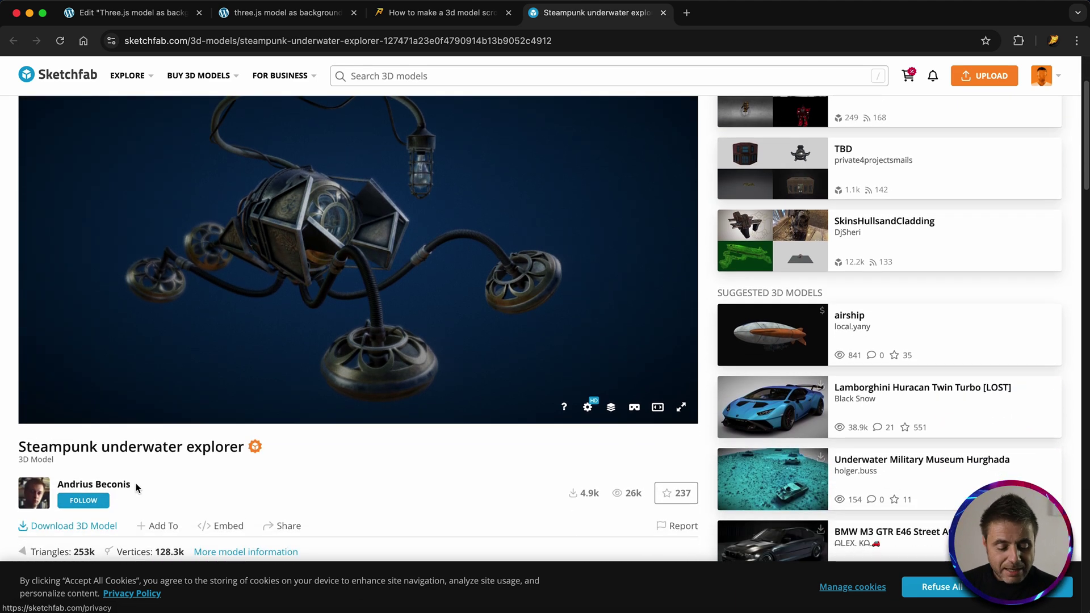
click(88, 528)
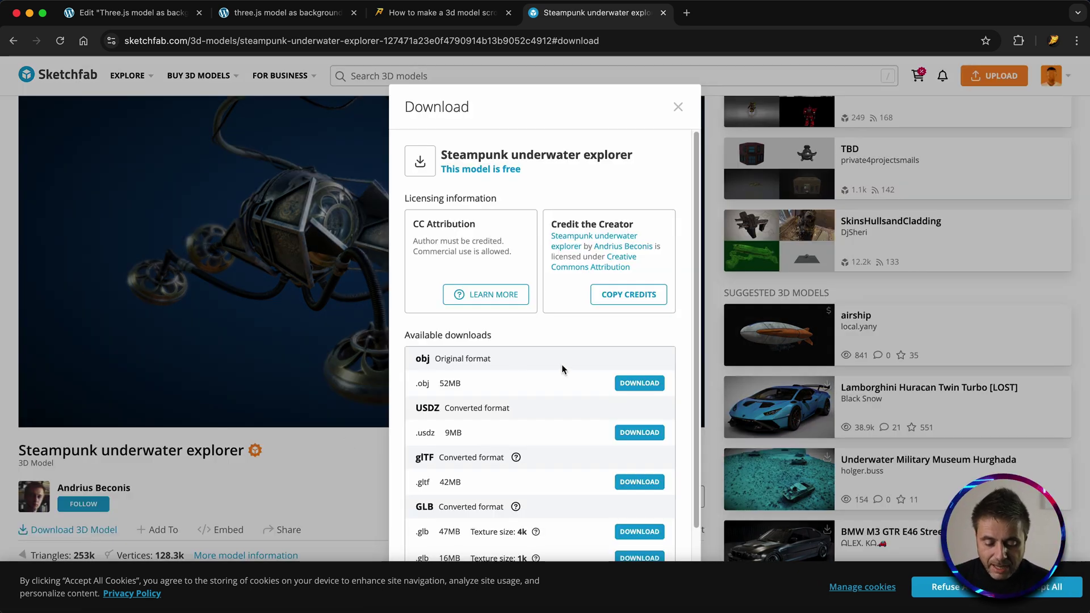
scroll(563, 366, down, 2)
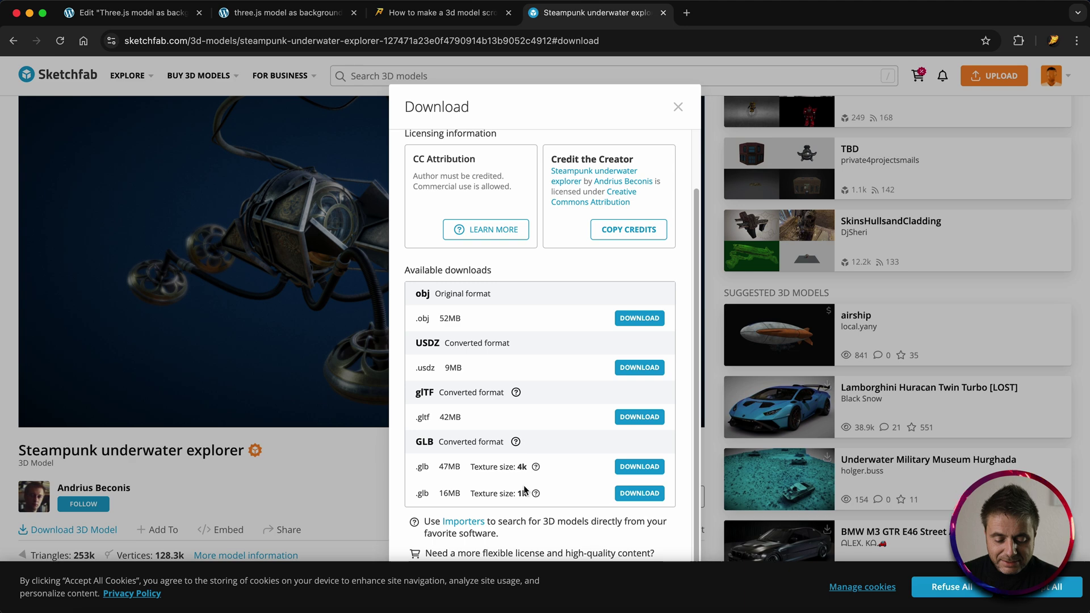